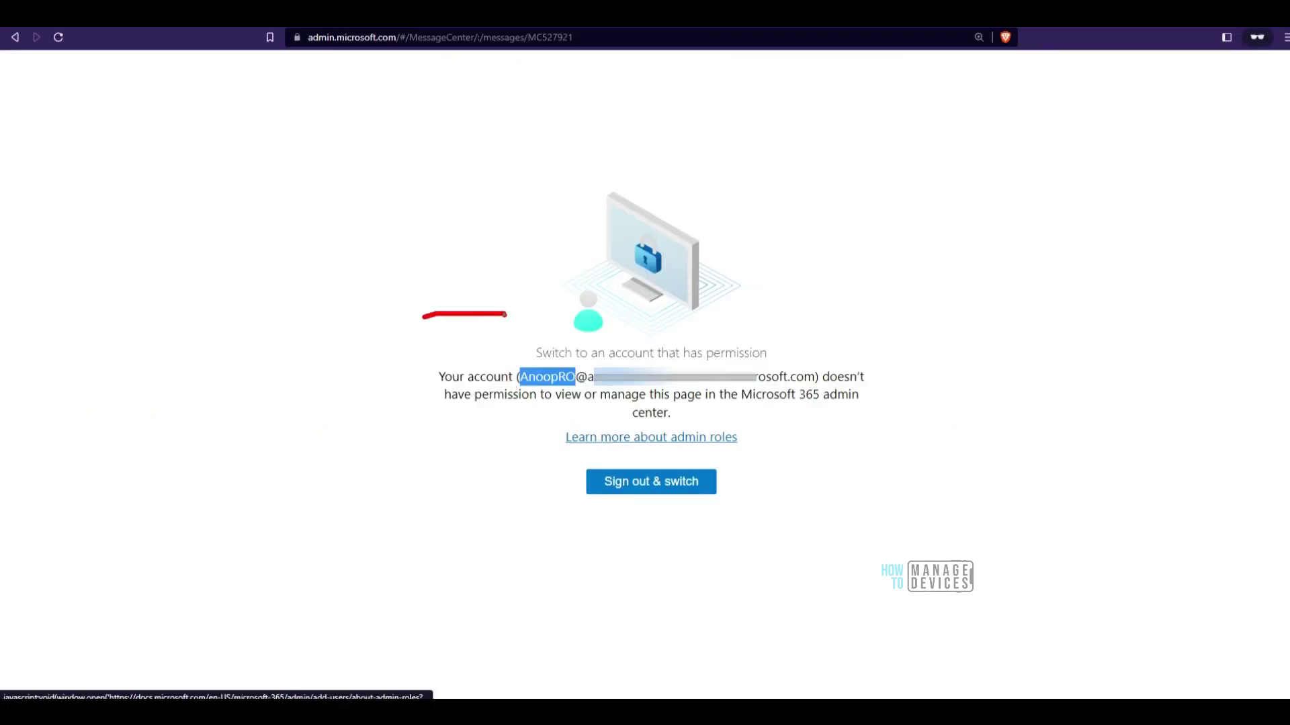
Mark the account name and message ID on the error page, then switch to Azure portal home
drag(518, 387, 568, 386)
mouse_move(504, 58)
mouse_down()
mouse_move(571, 59)
mouse_move(594, 37)
mouse_move(449, 41)
mouse_move(529, 73)
mouse_move(616, 146)
mouse_up()
drag(536, 46, 566, 46)
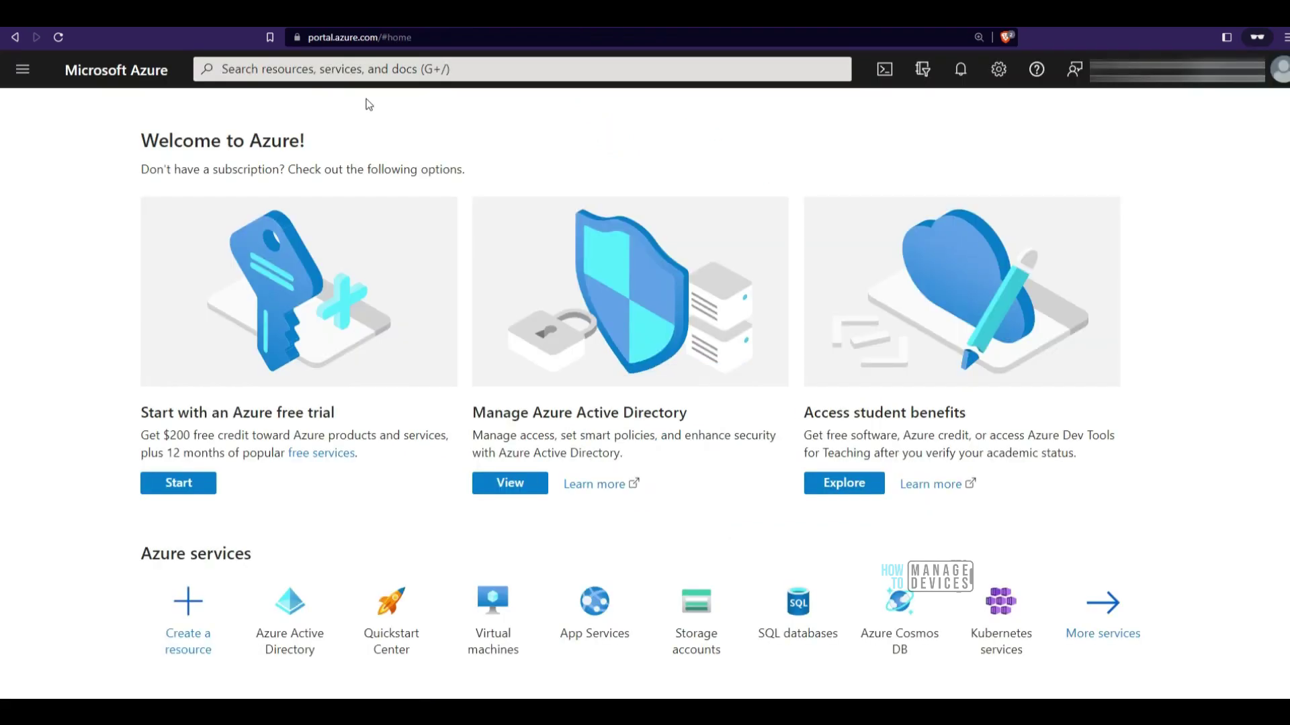
Open Azure Active Directory and select the read-only user from the Users list
key(ctrl+l)
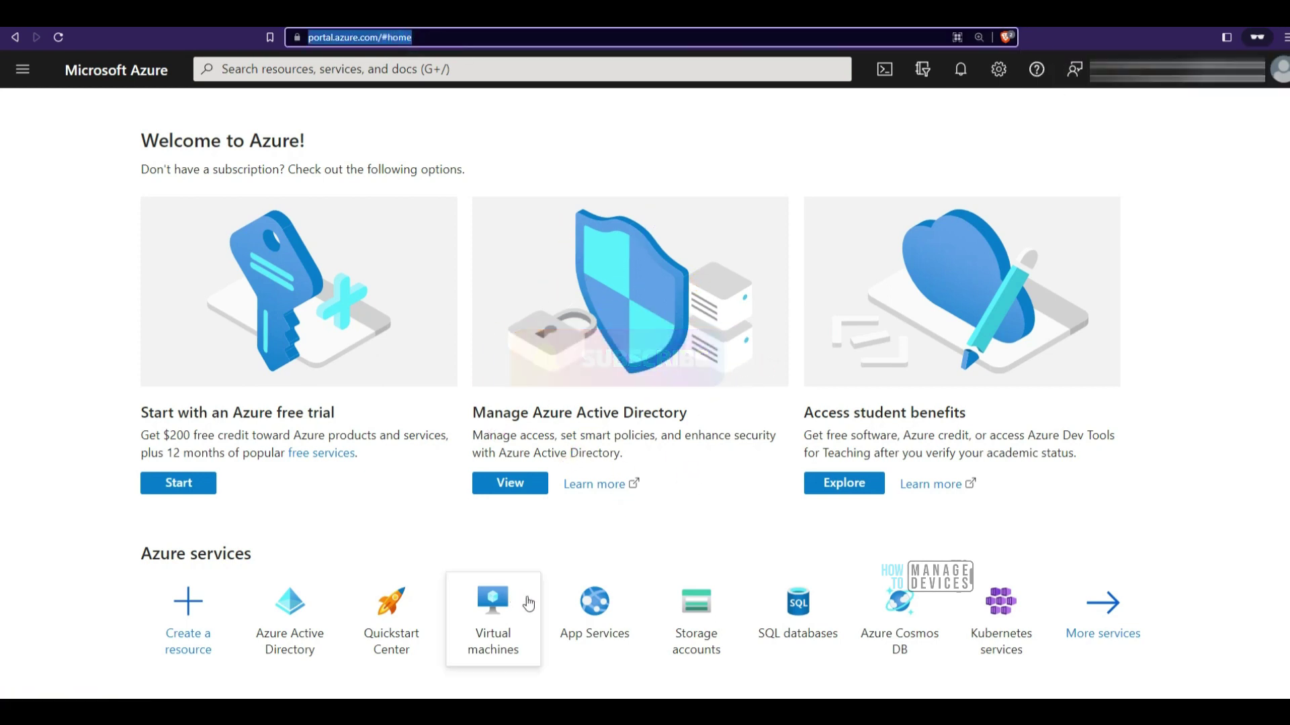
click(279, 642)
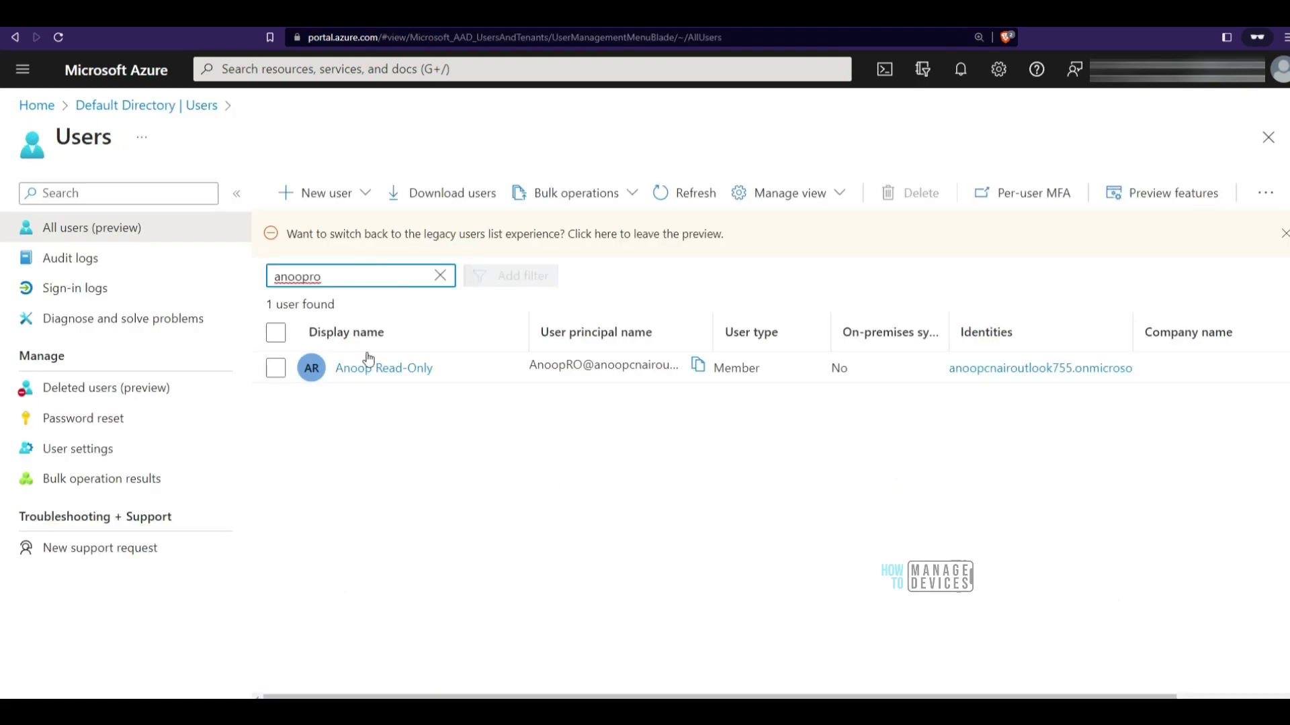
click(366, 368)
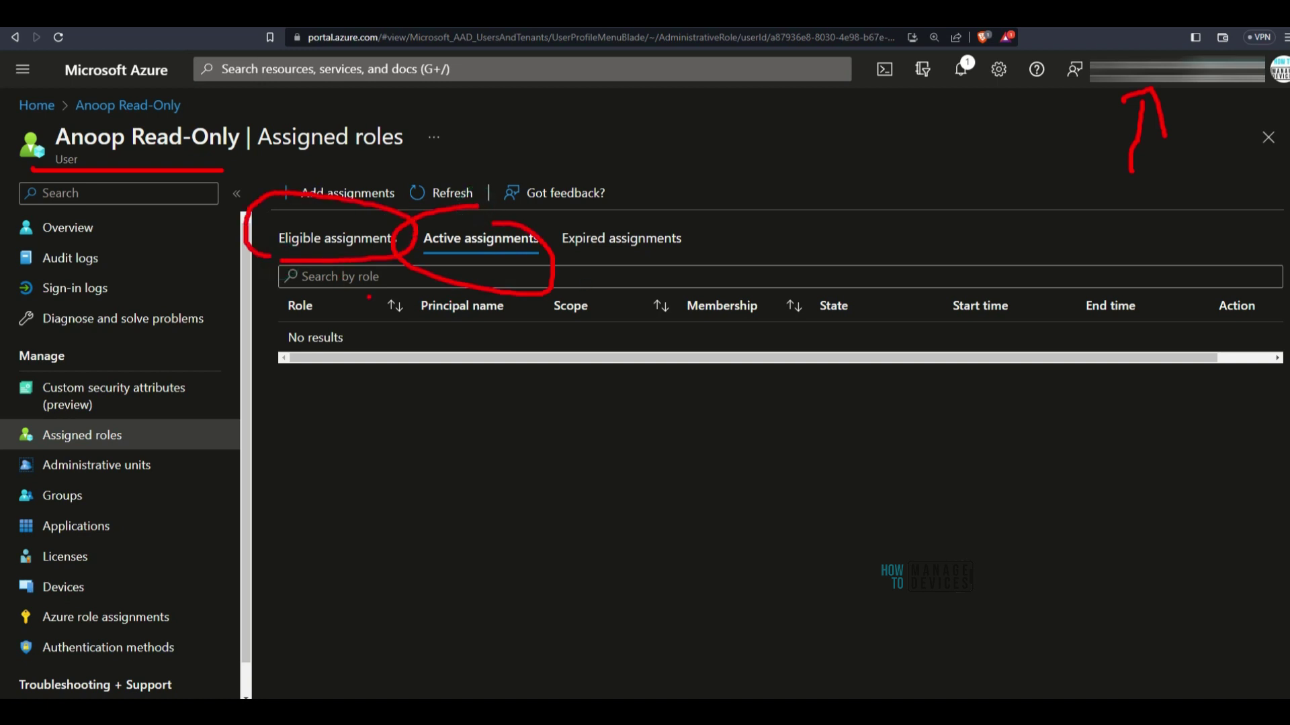
Update the eligible Global Reader assignment to Active with justification 'Test' and save
click(345, 239)
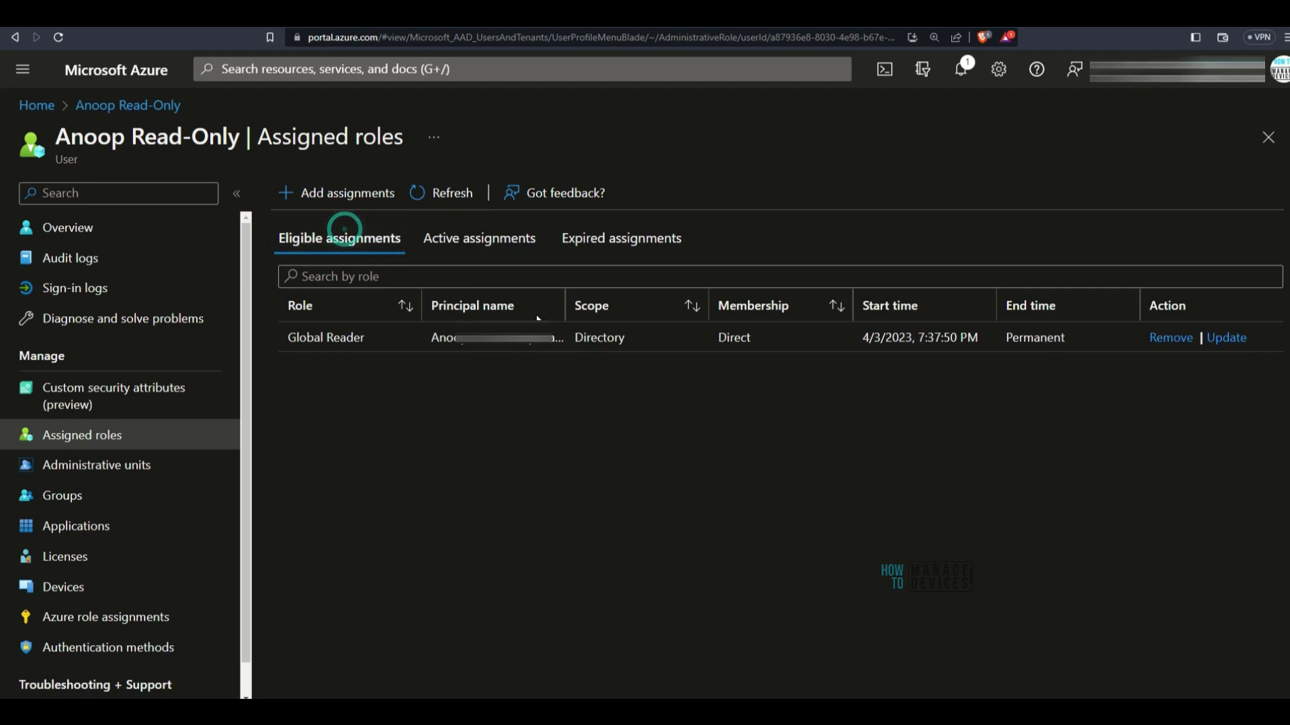
click(1227, 339)
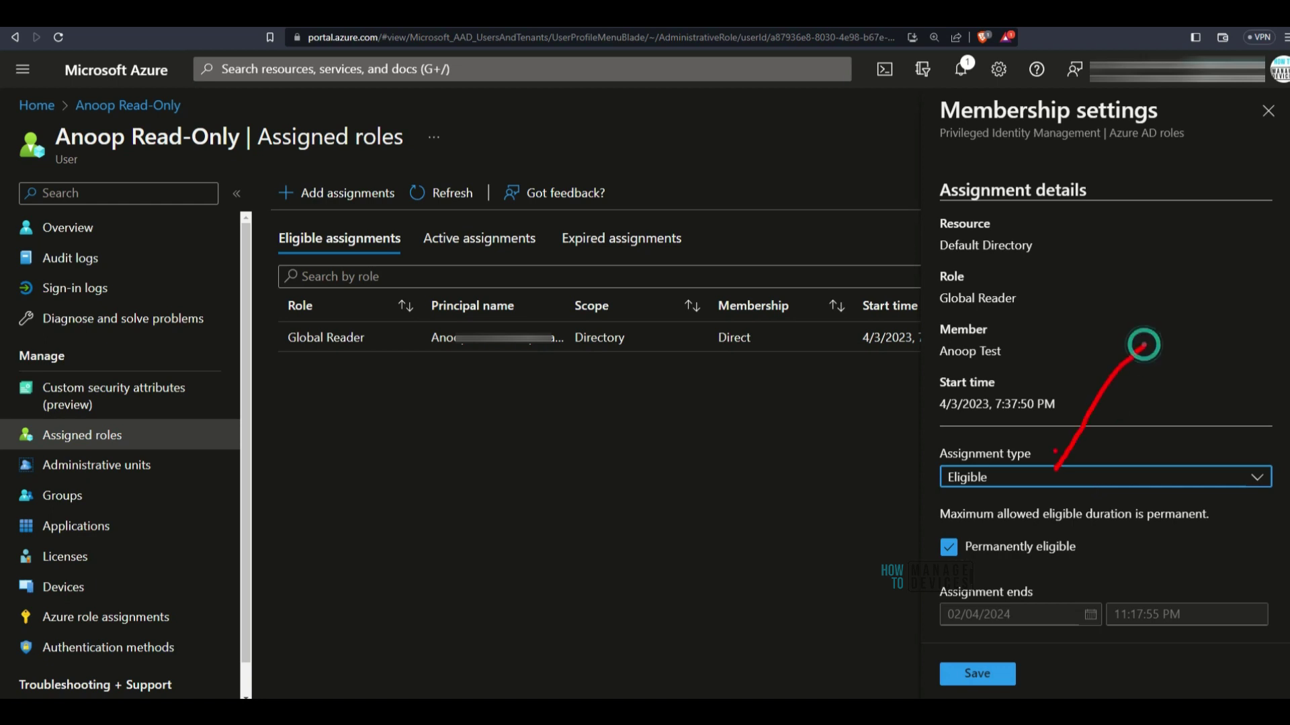
click(991, 476)
click(989, 537)
click(1060, 562)
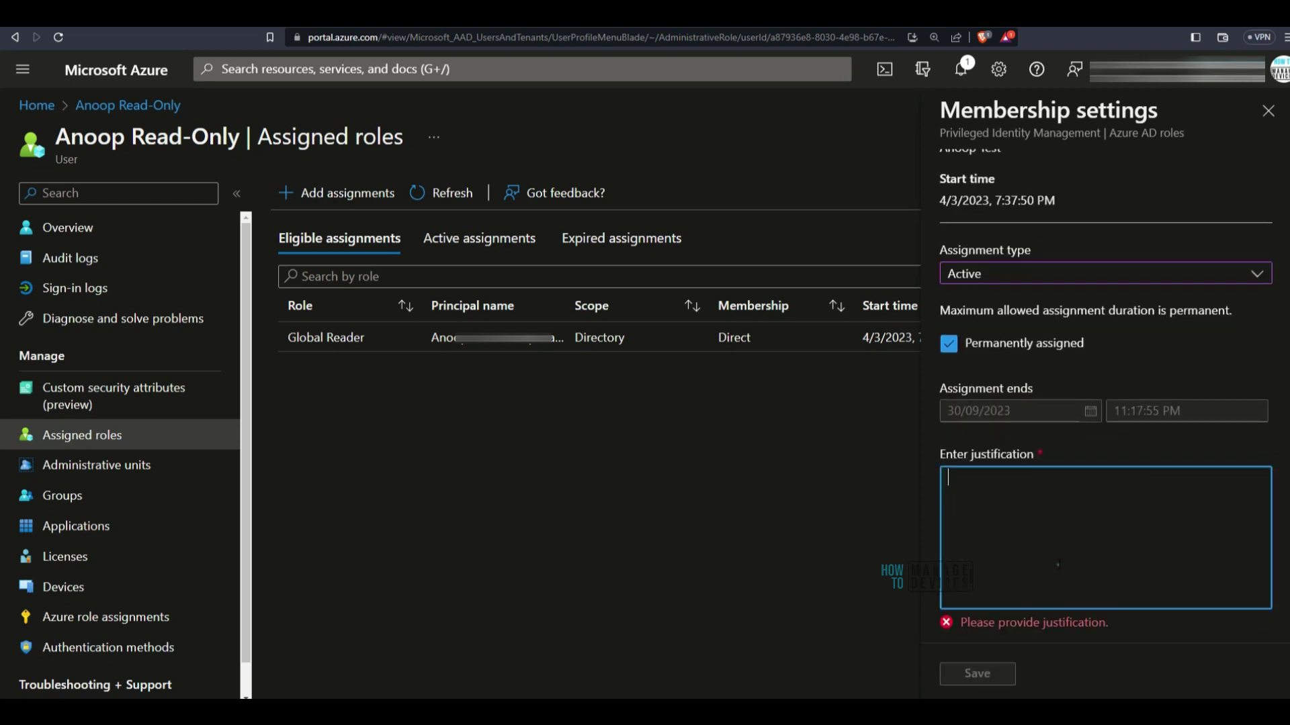
text(Test)
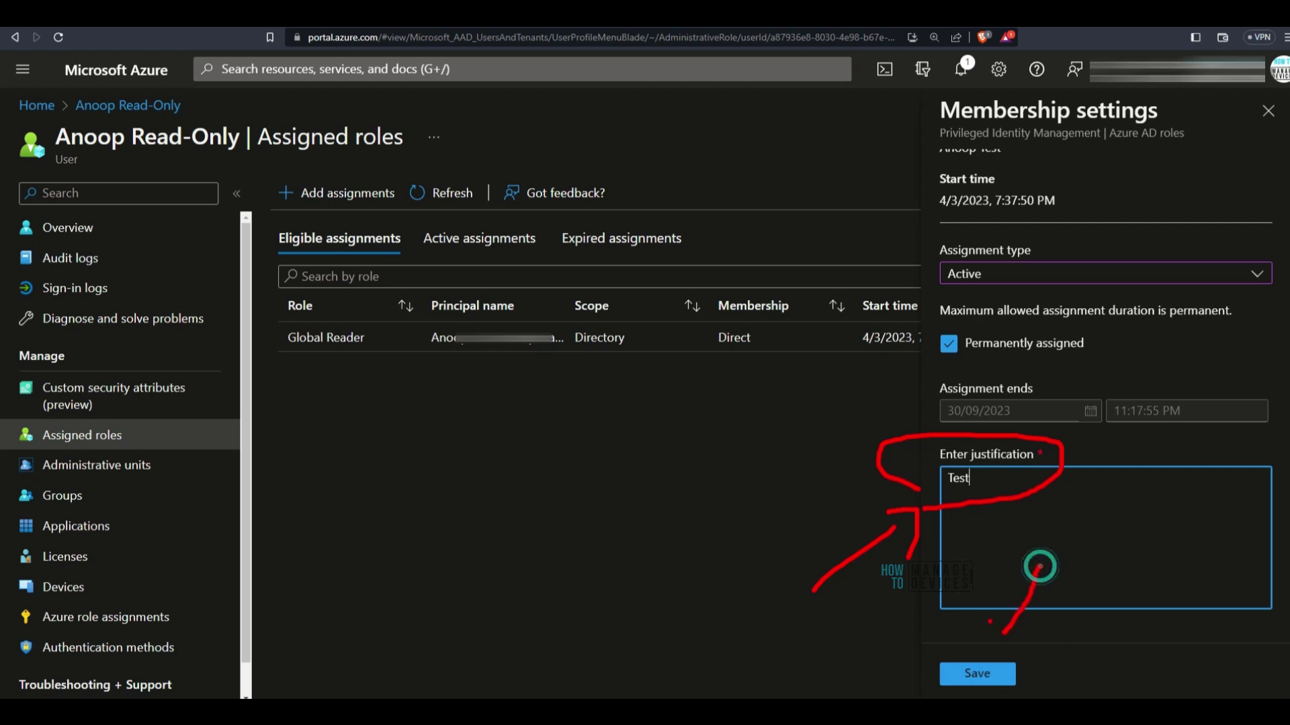
click(977, 673)
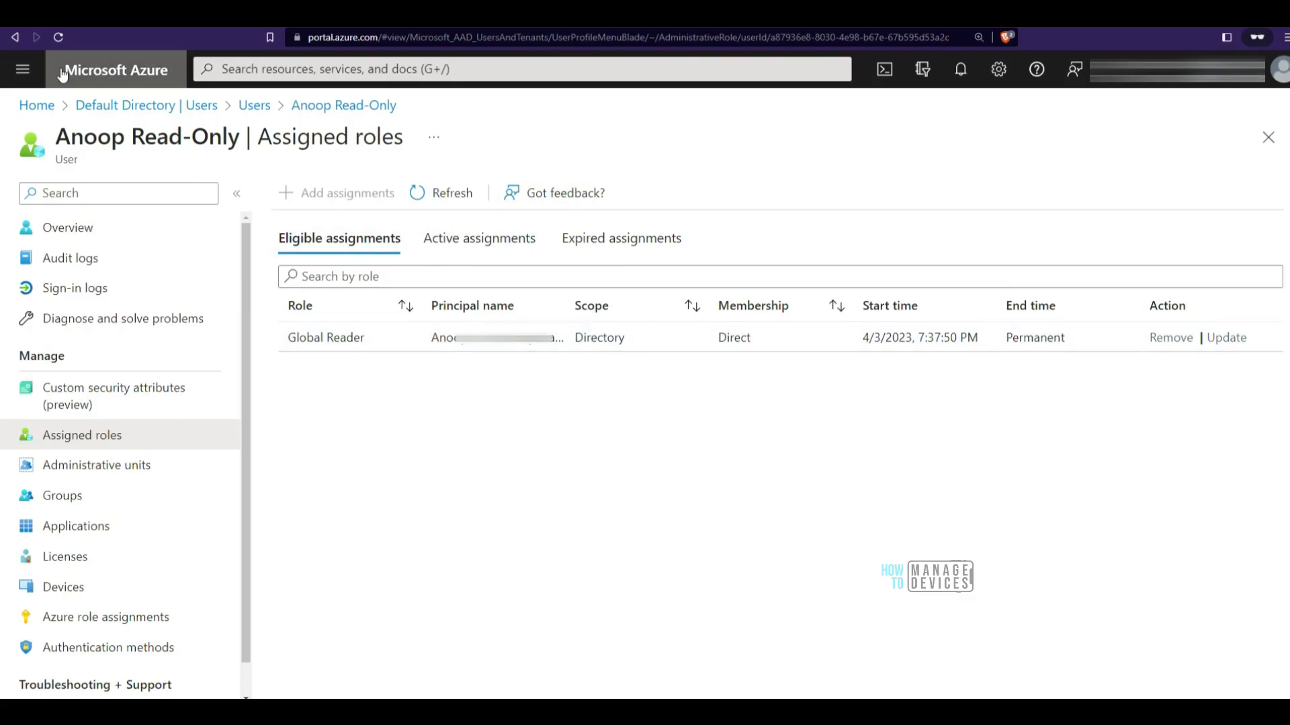
Refresh the roles and confirm Global Reader now appears as an active, permanent assignment
click(55, 40)
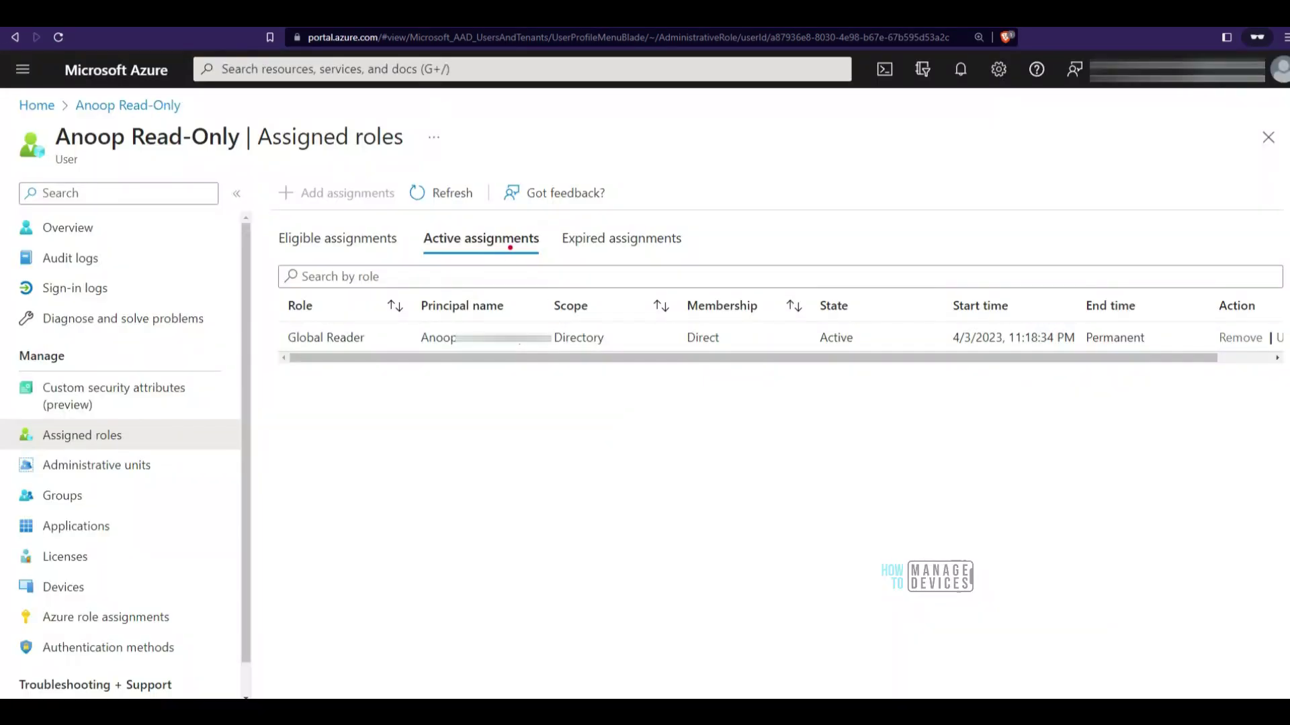
mouse_move(511, 247)
mouse_down()
mouse_move(521, 208)
mouse_move(628, 549)
mouse_up()
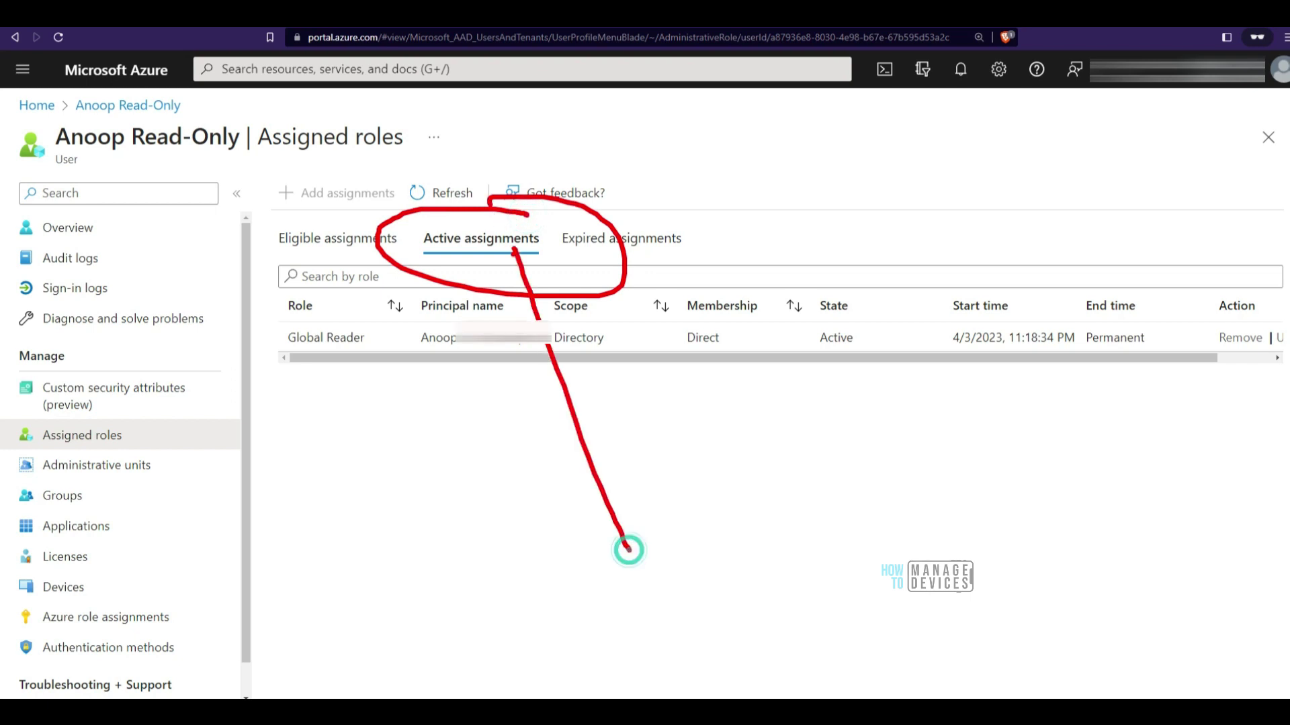
mouse_move(300, 343)
mouse_down()
mouse_move(390, 350)
mouse_move(295, 353)
mouse_up()
drag(81, 159, 210, 169)
mouse_move(1140, 214)
mouse_down()
mouse_move(1117, 111)
mouse_move(1147, 131)
mouse_up()
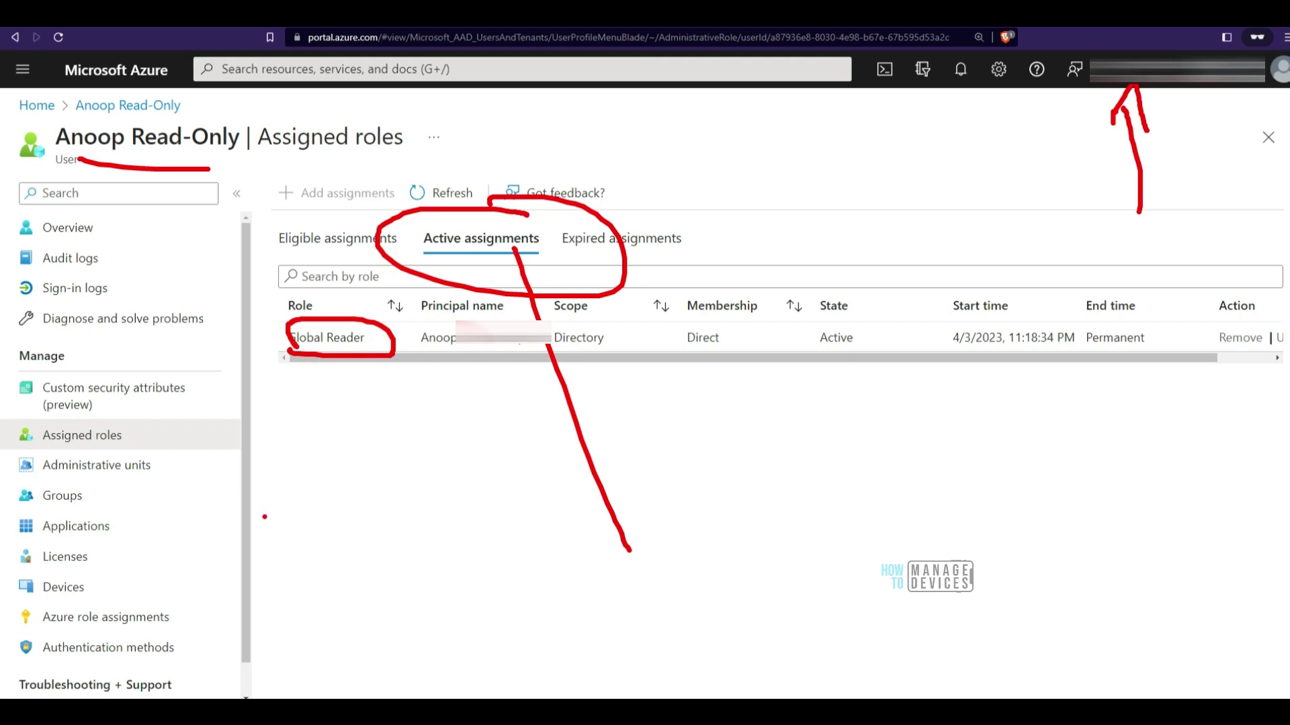
Return to Azure home and open Azure Active Directory's External Identities section
click(36, 105)
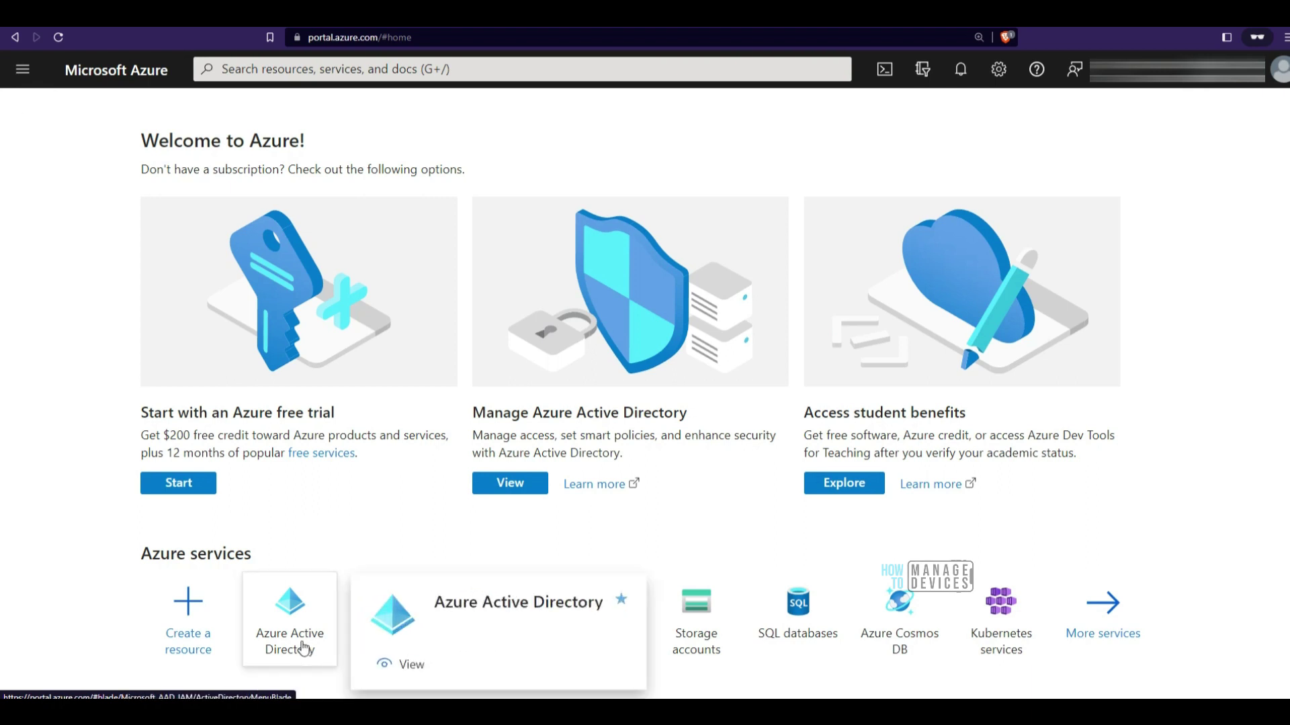
click(277, 641)
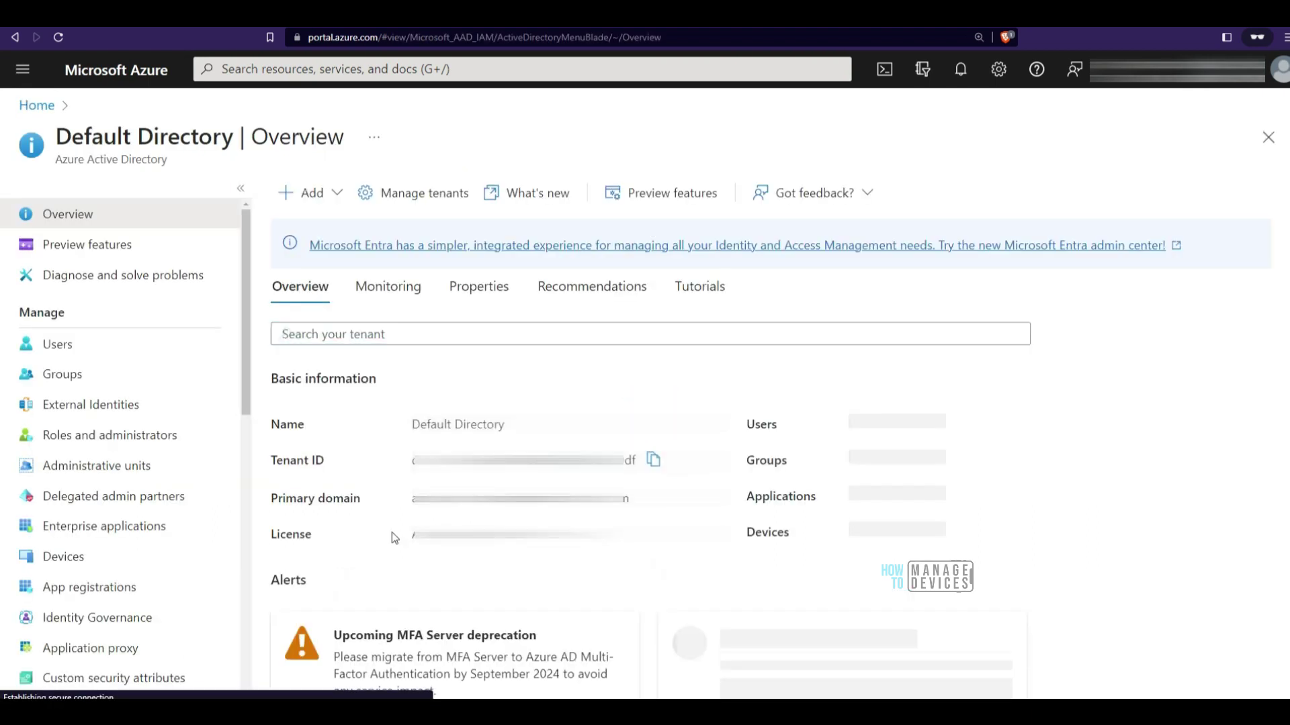
click(104, 412)
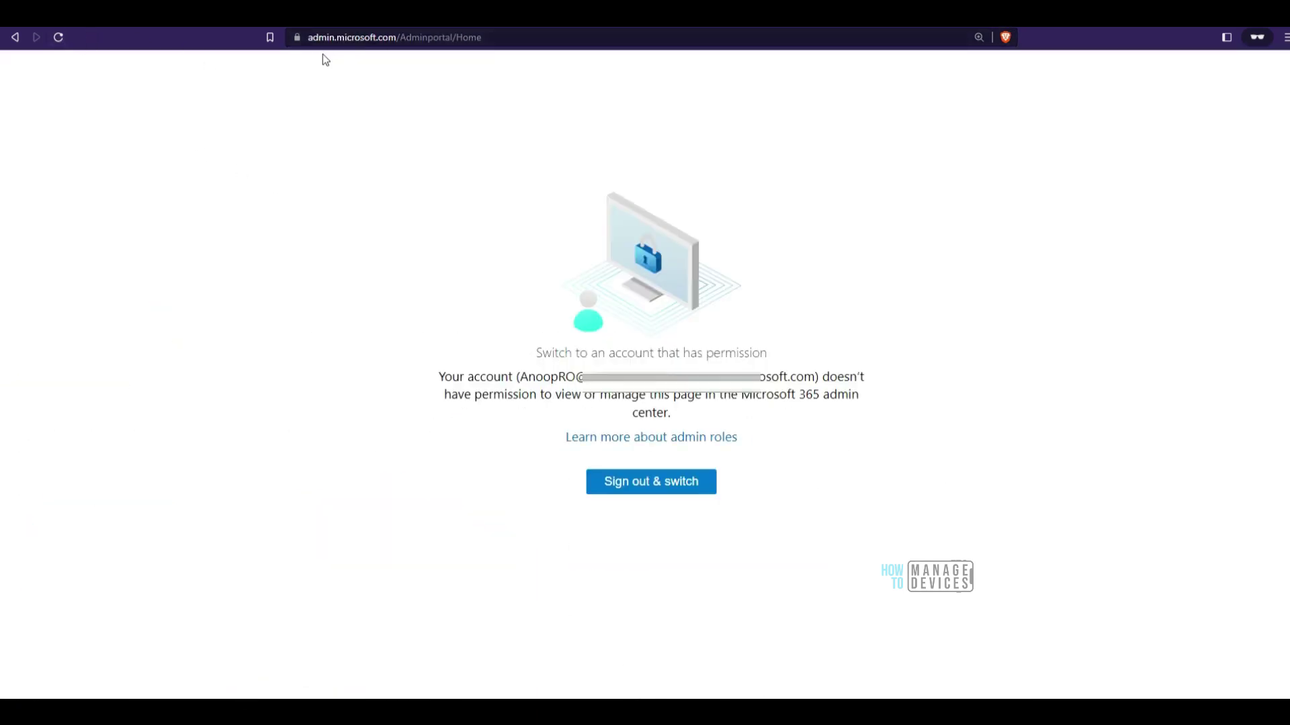
Reload the admin center with the new role, show all sections, and try Security
click(59, 38)
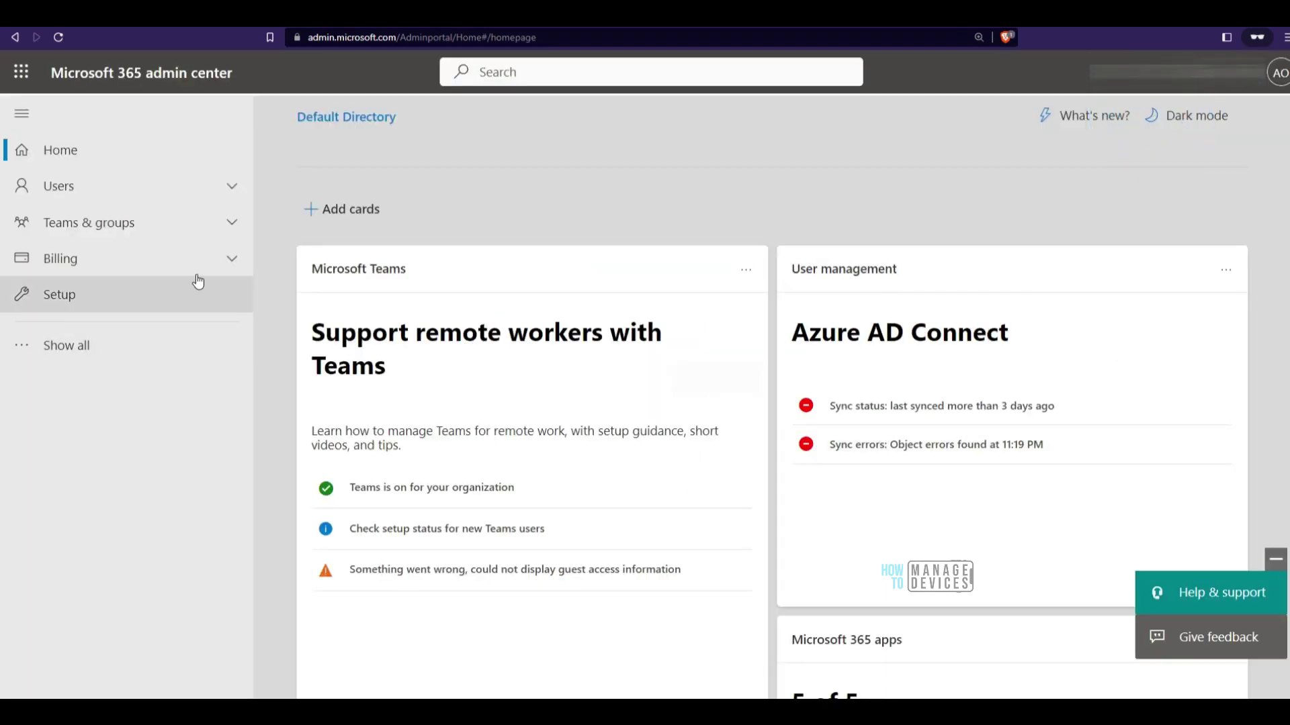
click(124, 345)
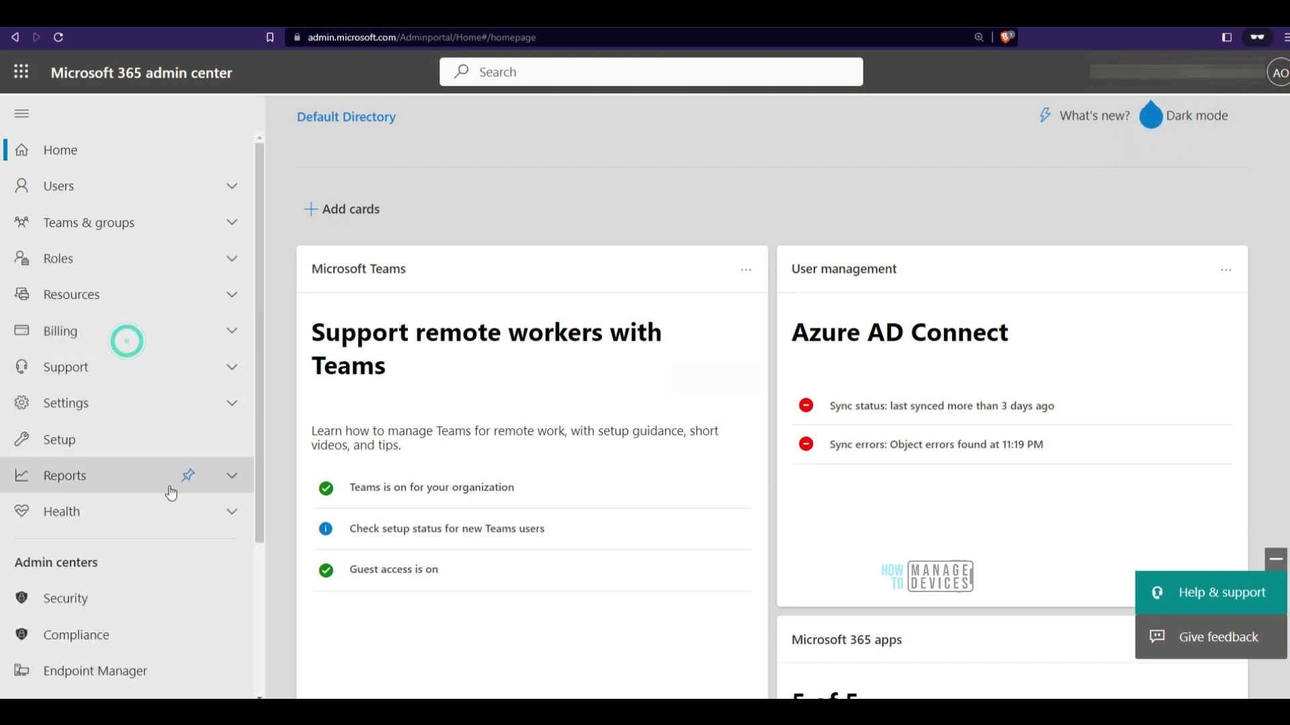
scroll(176, 537, down, 3)
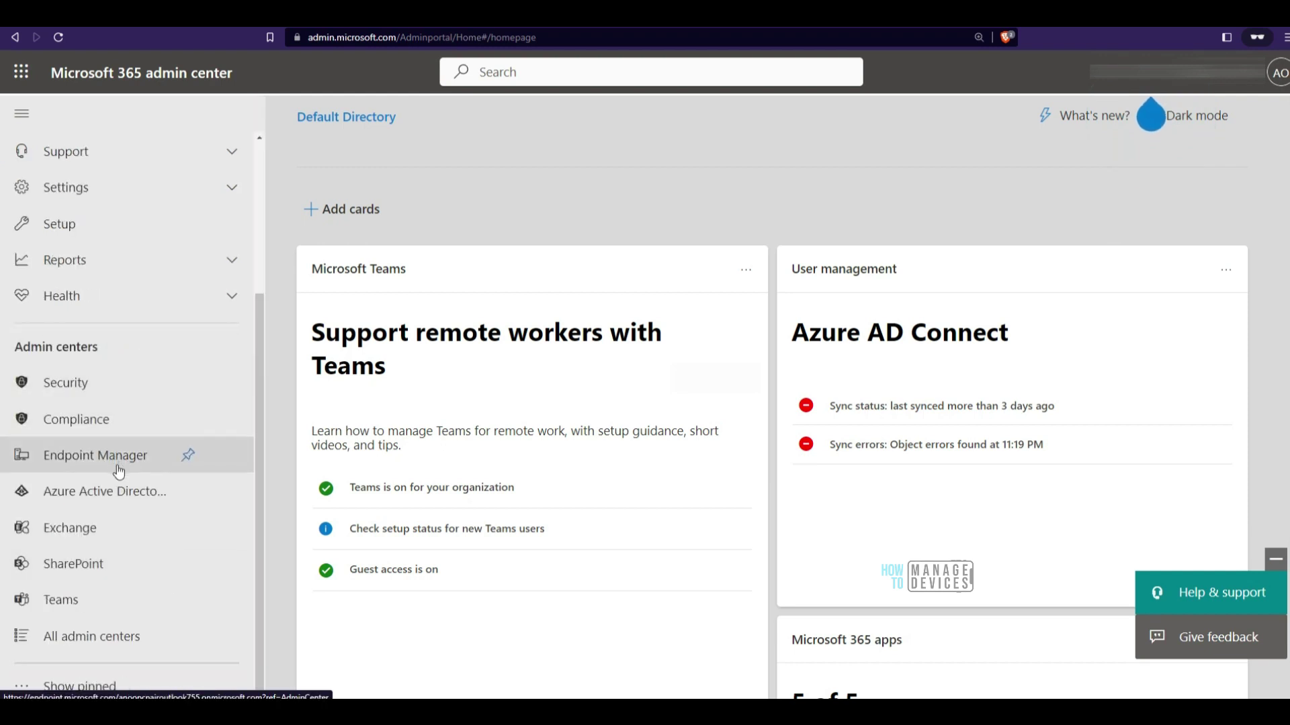
click(84, 383)
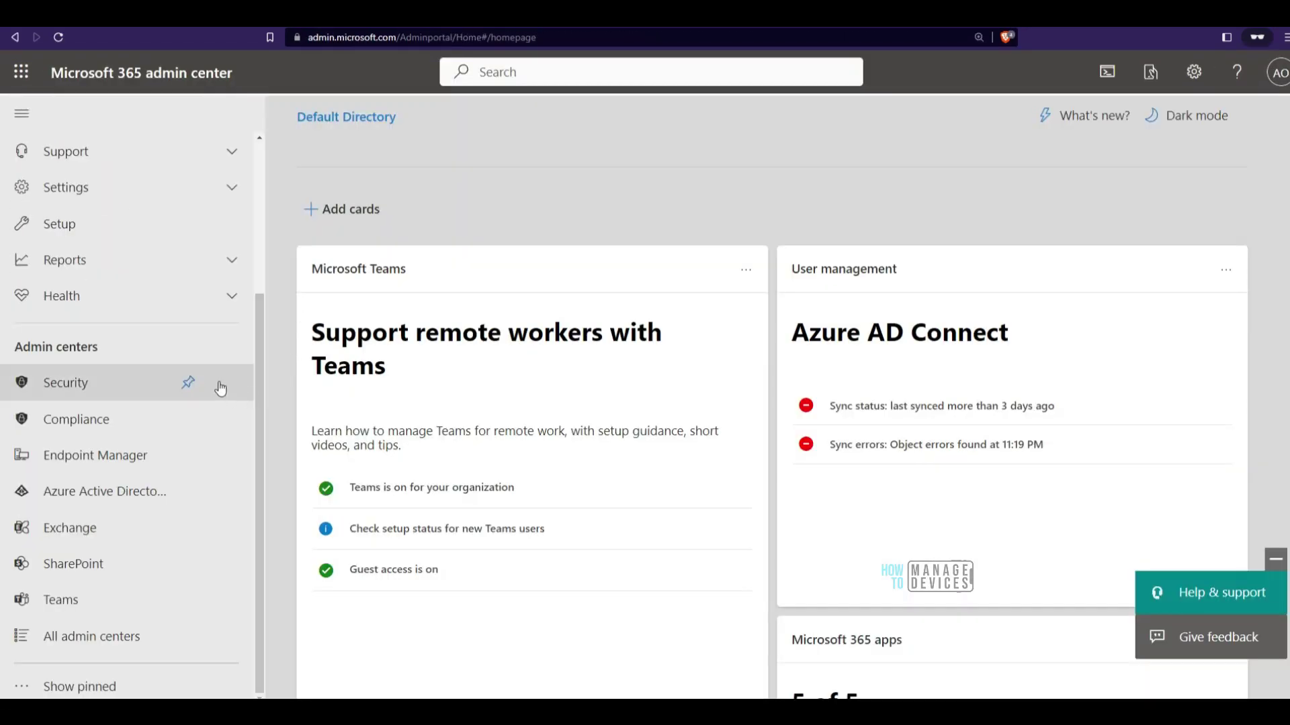
Open the Health dashboard, then go back to the Azure portal window
click(184, 296)
click(181, 327)
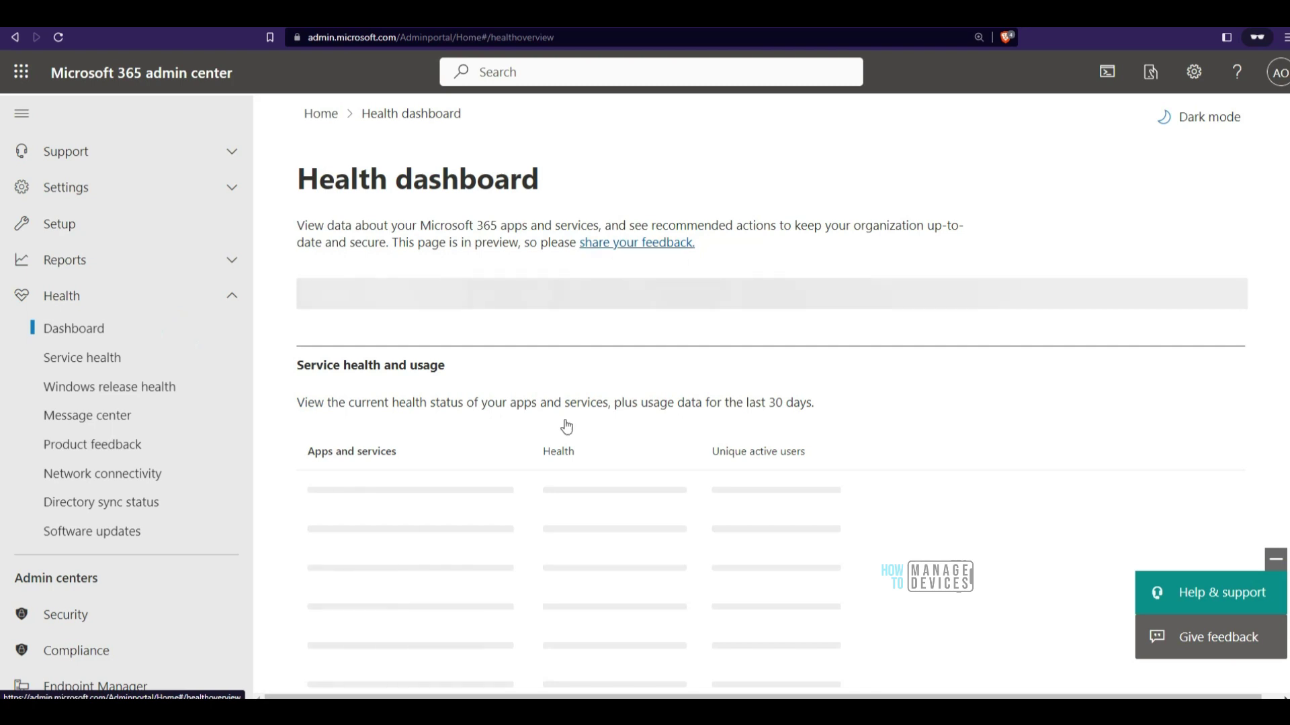
drag(638, 154, 765, 341)
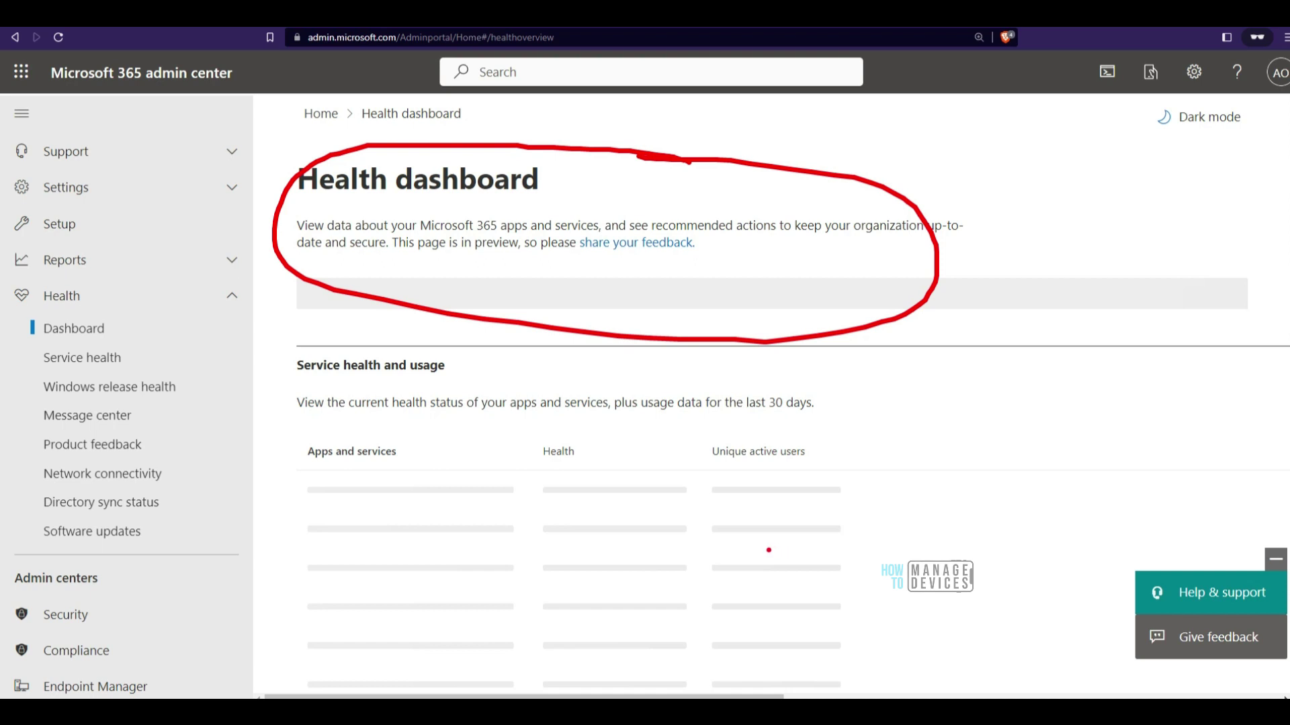
key(Escape)
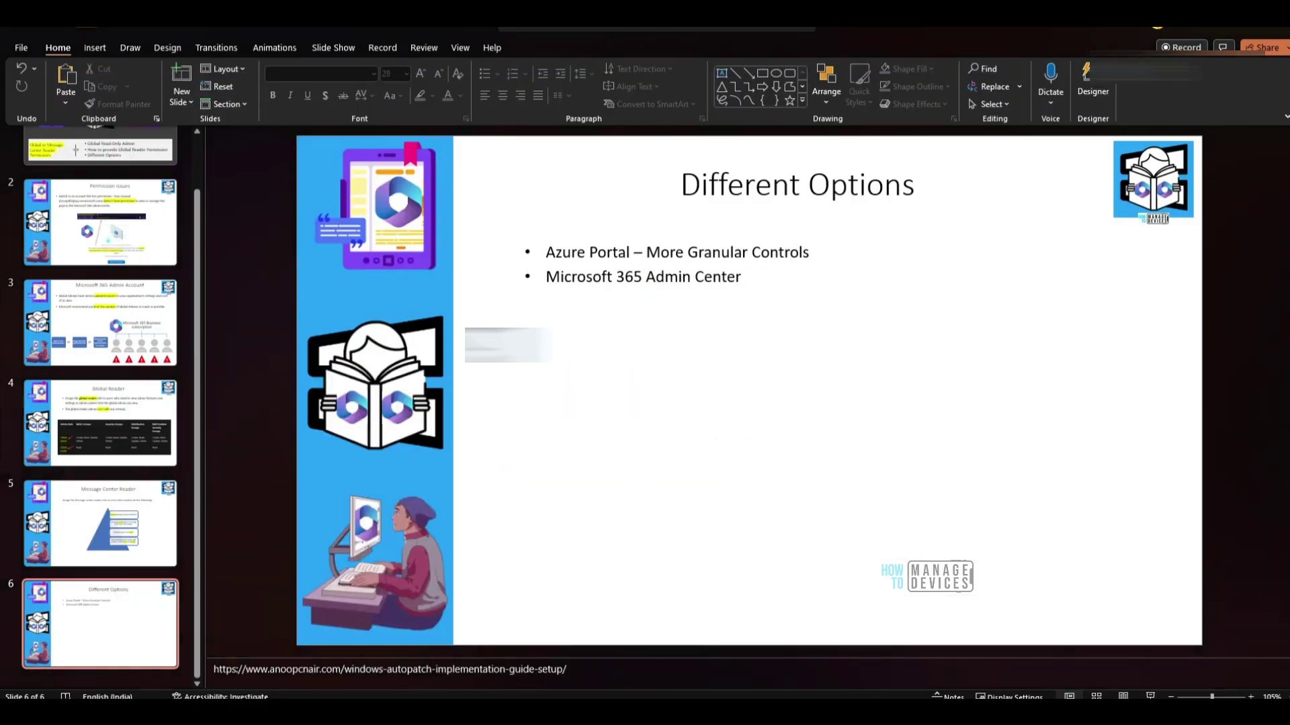
click(503, 645)
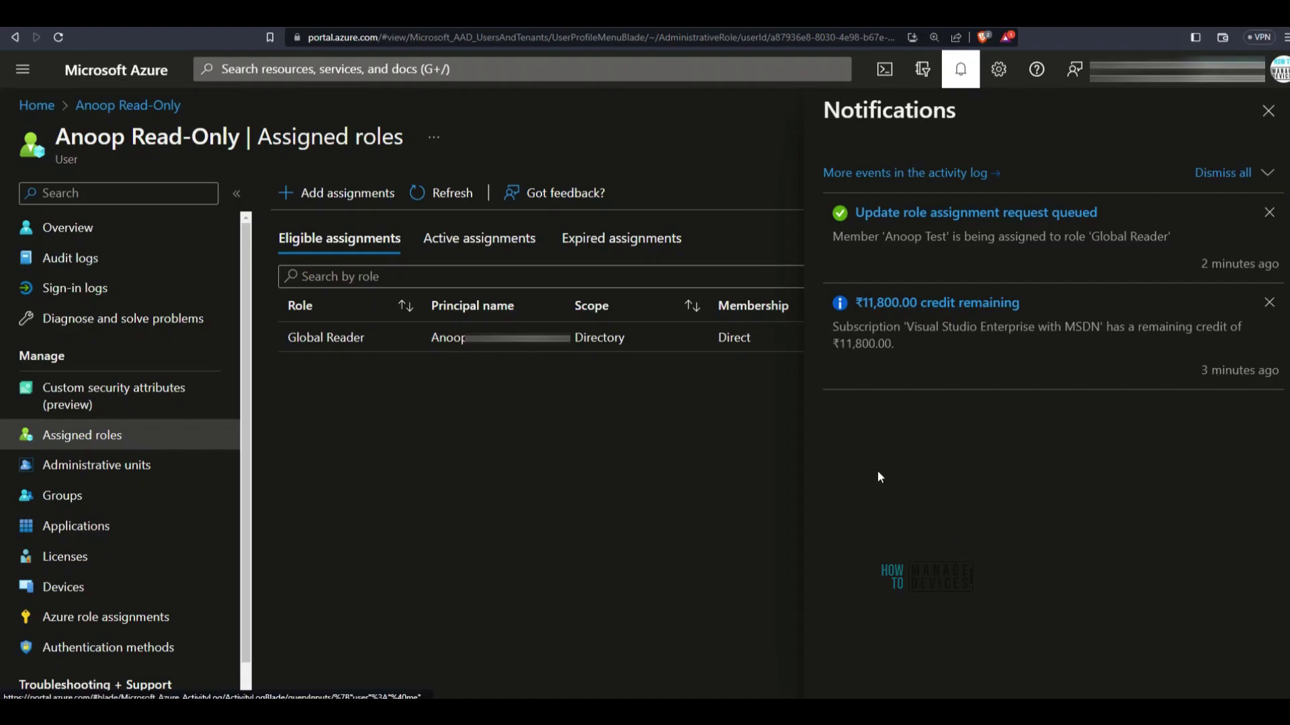
Remove the Global Reader row from the user's active assignments and confirm
click(1268, 111)
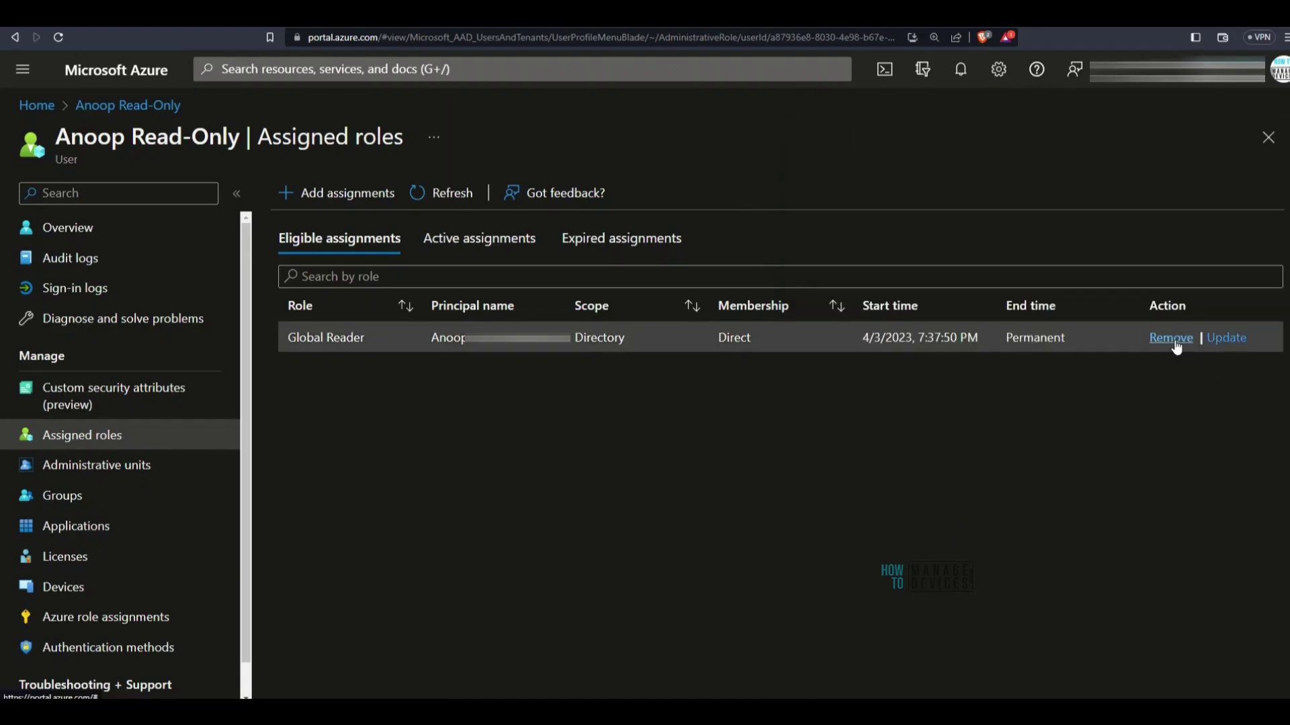
click(526, 250)
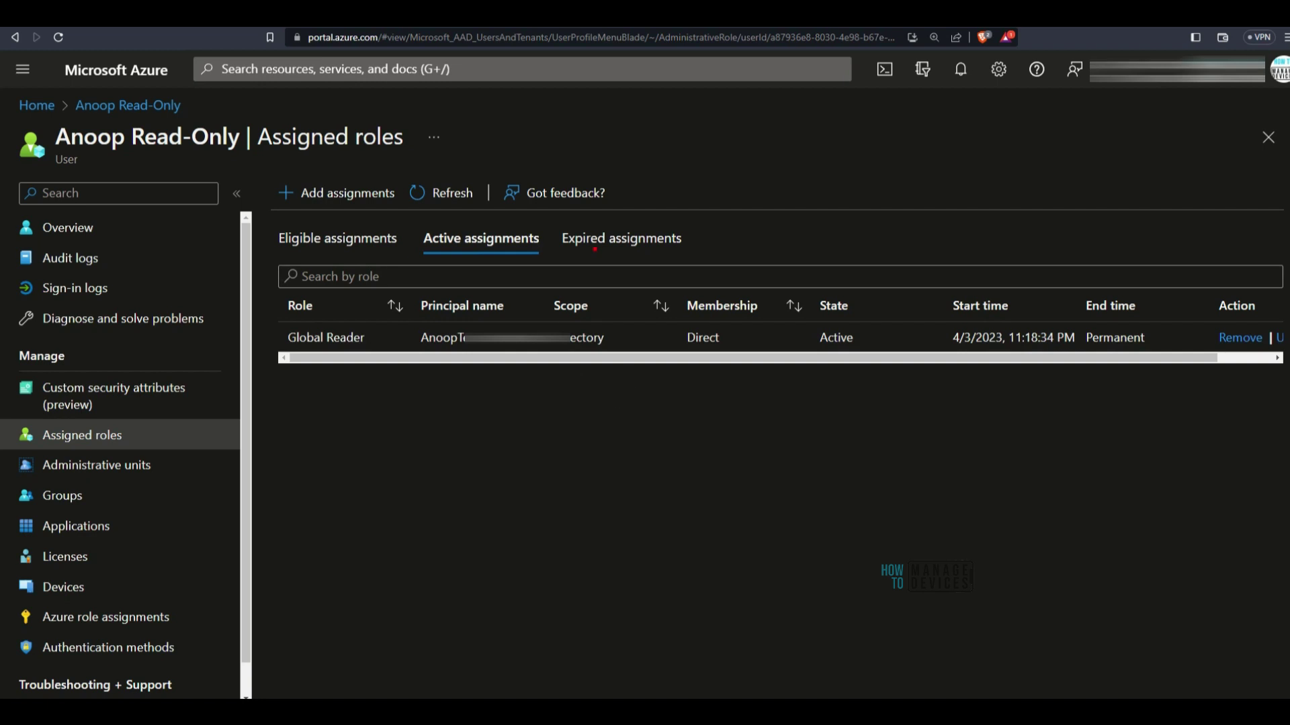
click(1239, 337)
click(318, 294)
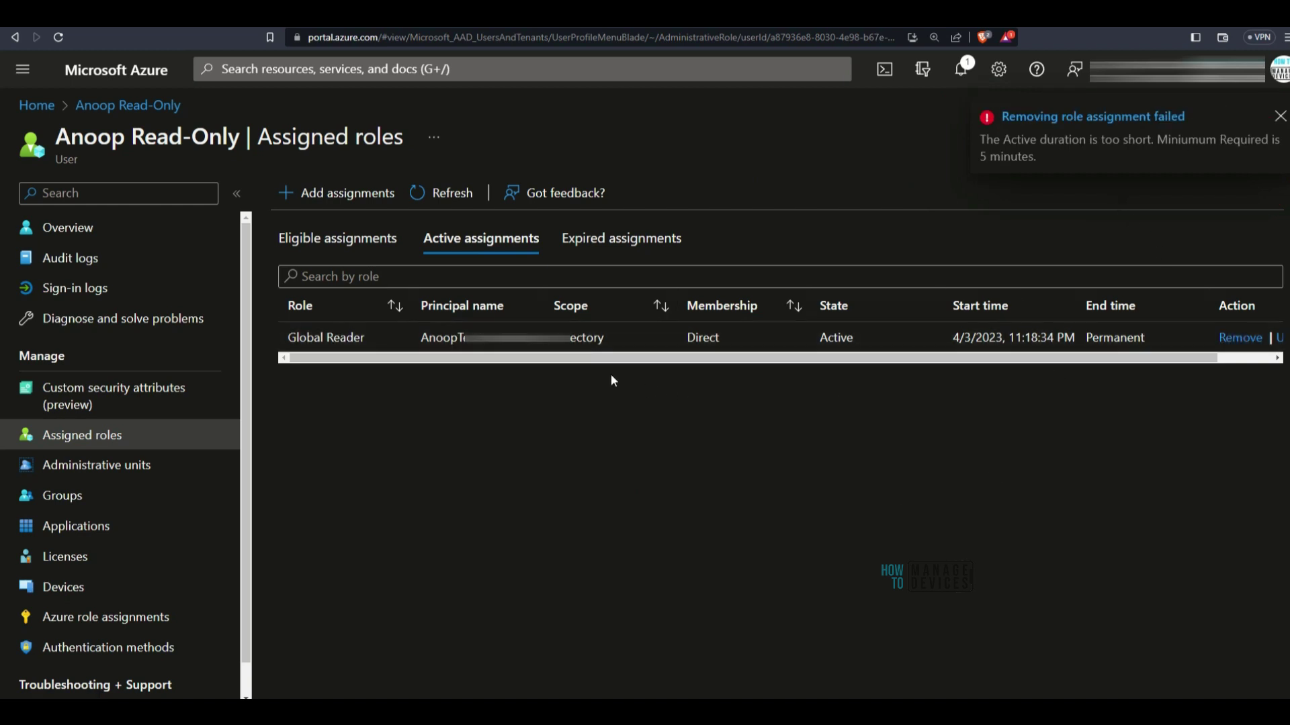
click(327, 256)
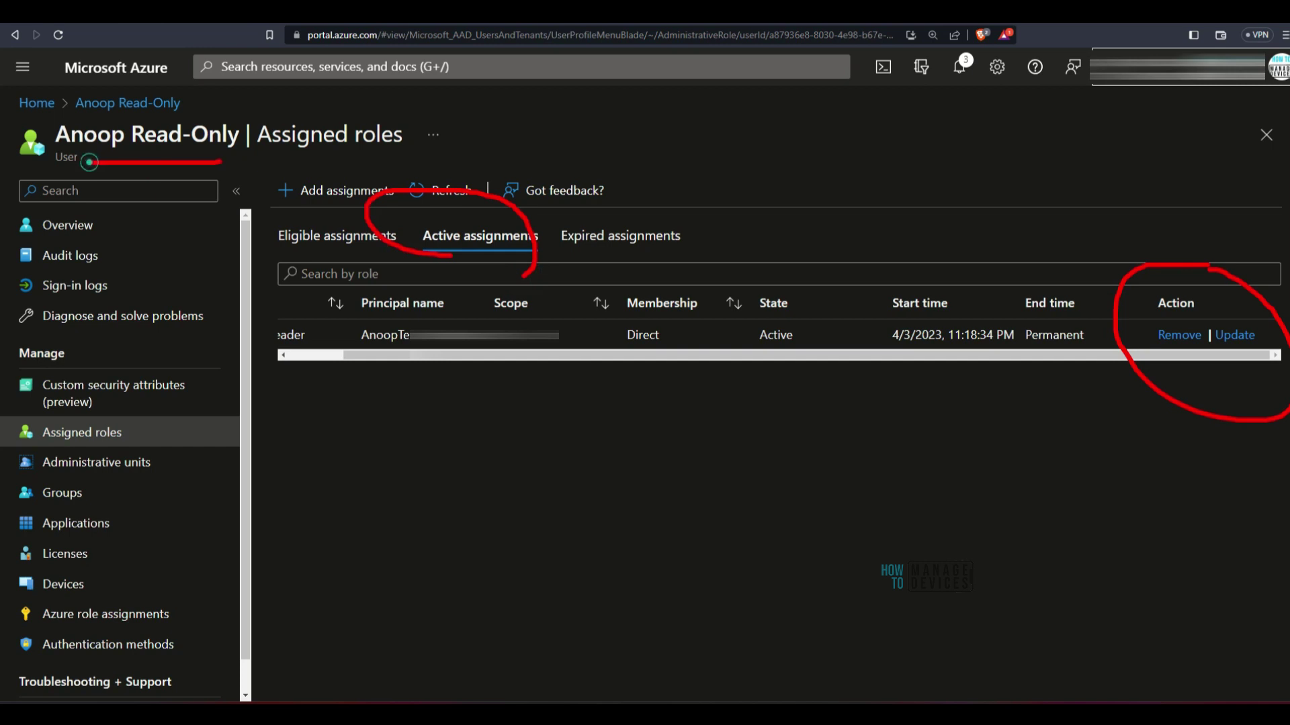
Retry the Global Reader removal, check the success notification, and refresh the assigned roles
click(1178, 334)
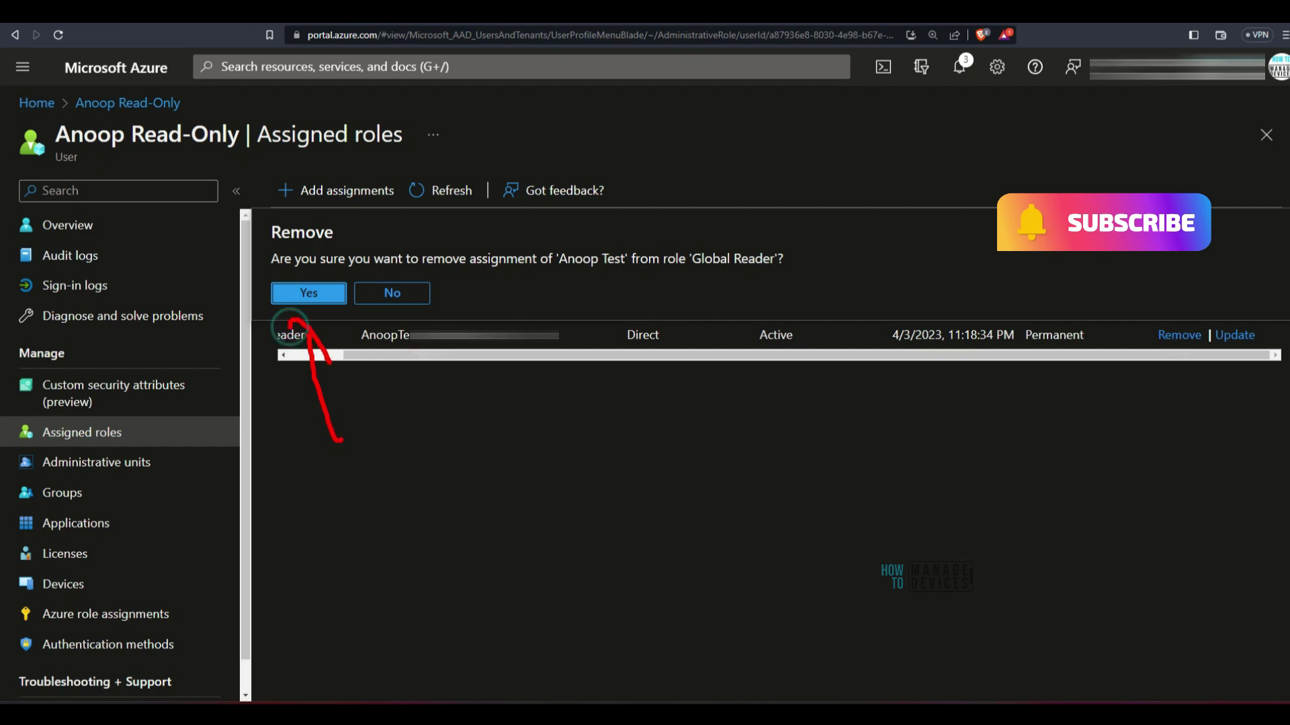
click(301, 293)
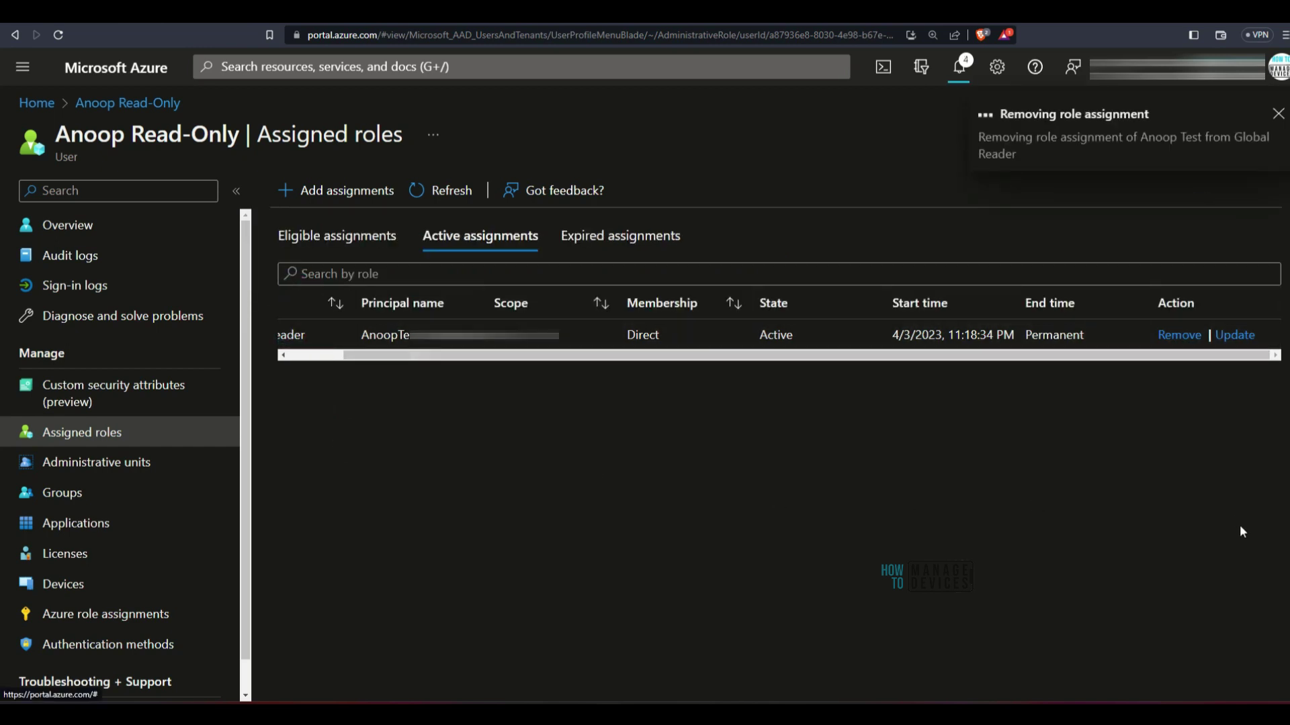
click(960, 66)
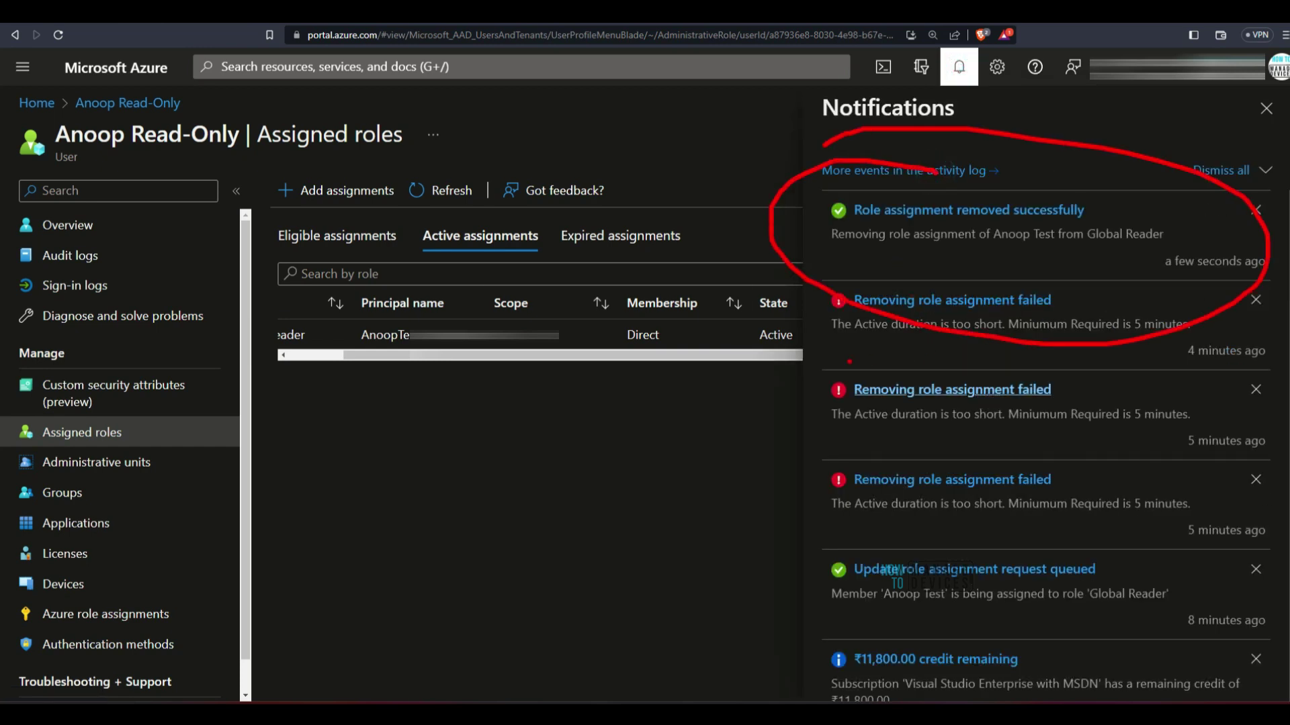
click(1262, 111)
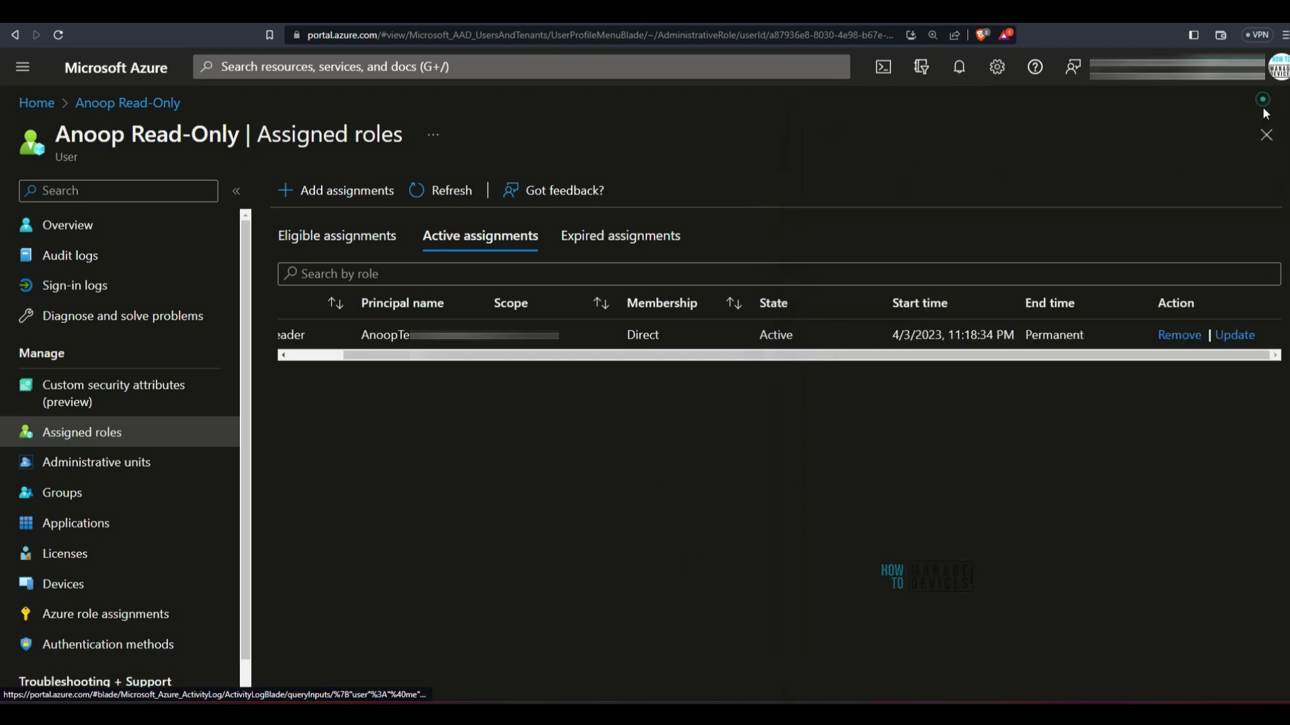
click(458, 191)
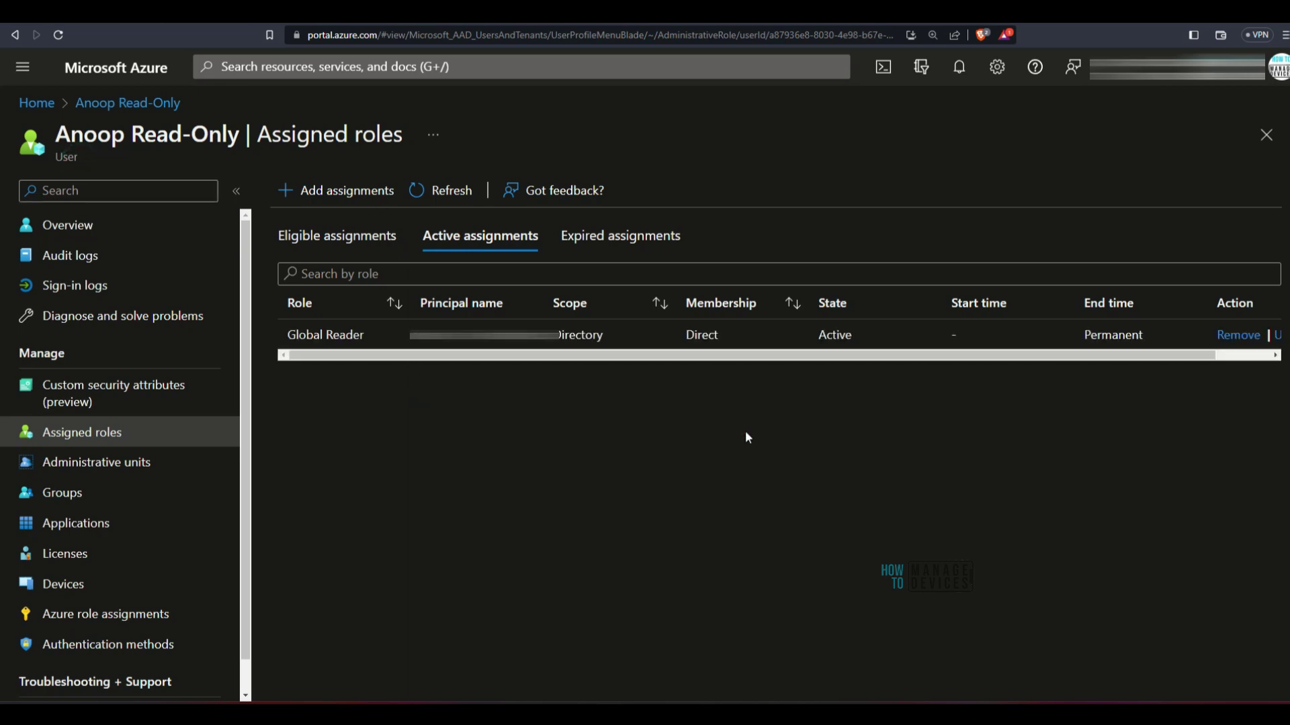
Sign in to the admin center as the read-only user and stay signed in
drag(841, 360, 1045, 368)
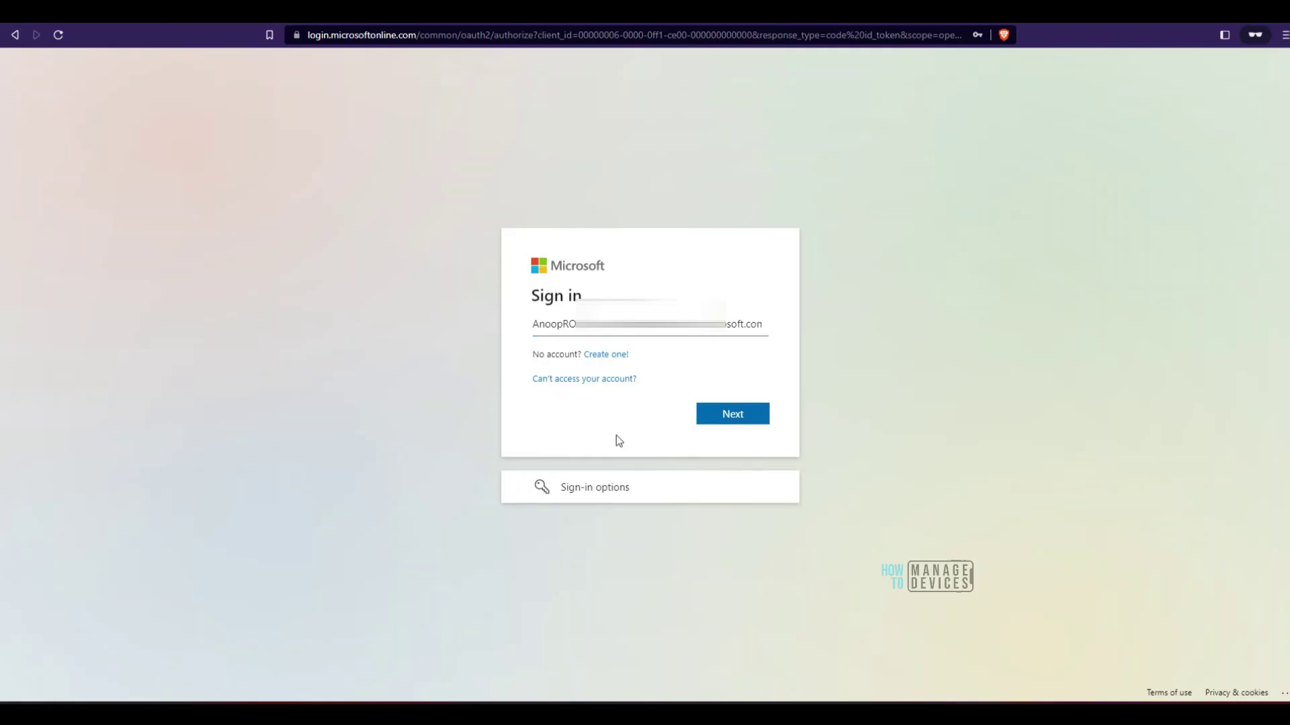
click(615, 435)
click(732, 415)
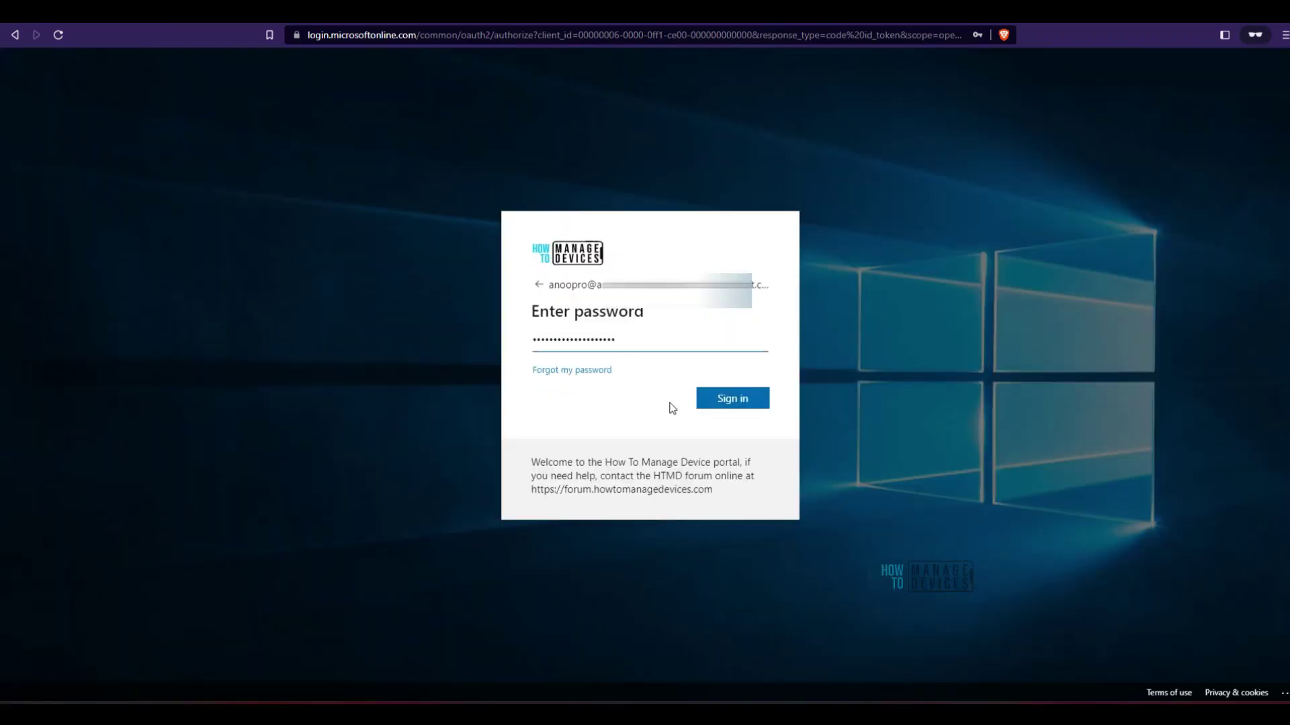
click(741, 403)
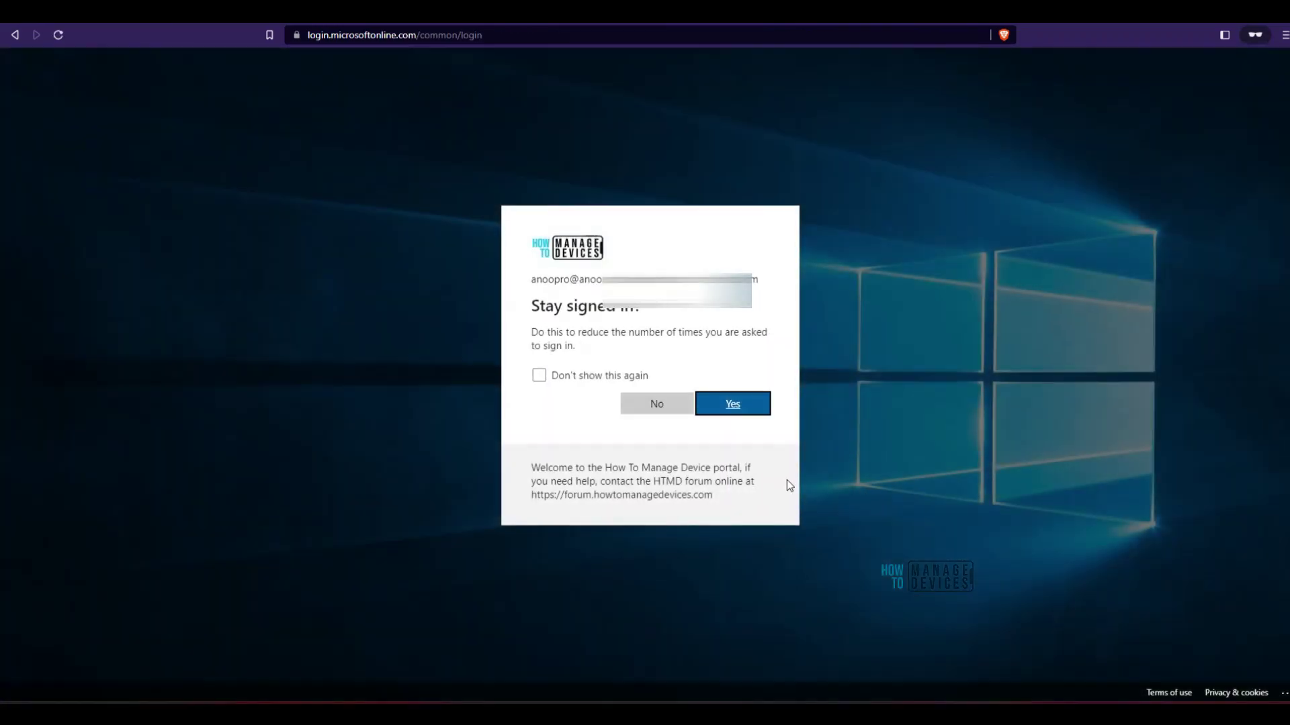
click(740, 411)
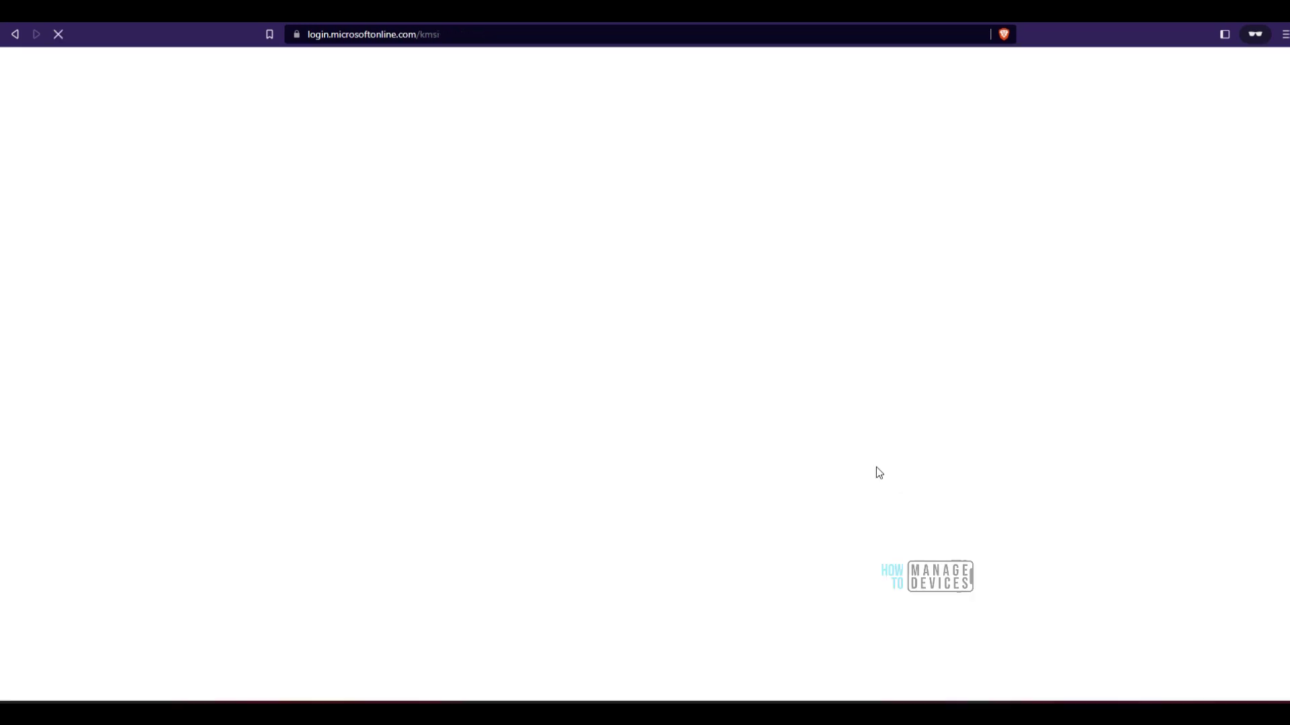
Mark up the no-permission page and return to the Azure assigned roles window
mouse_move(888, 386)
mouse_down()
mouse_move(835, 507)
mouse_move(803, 267)
mouse_up()
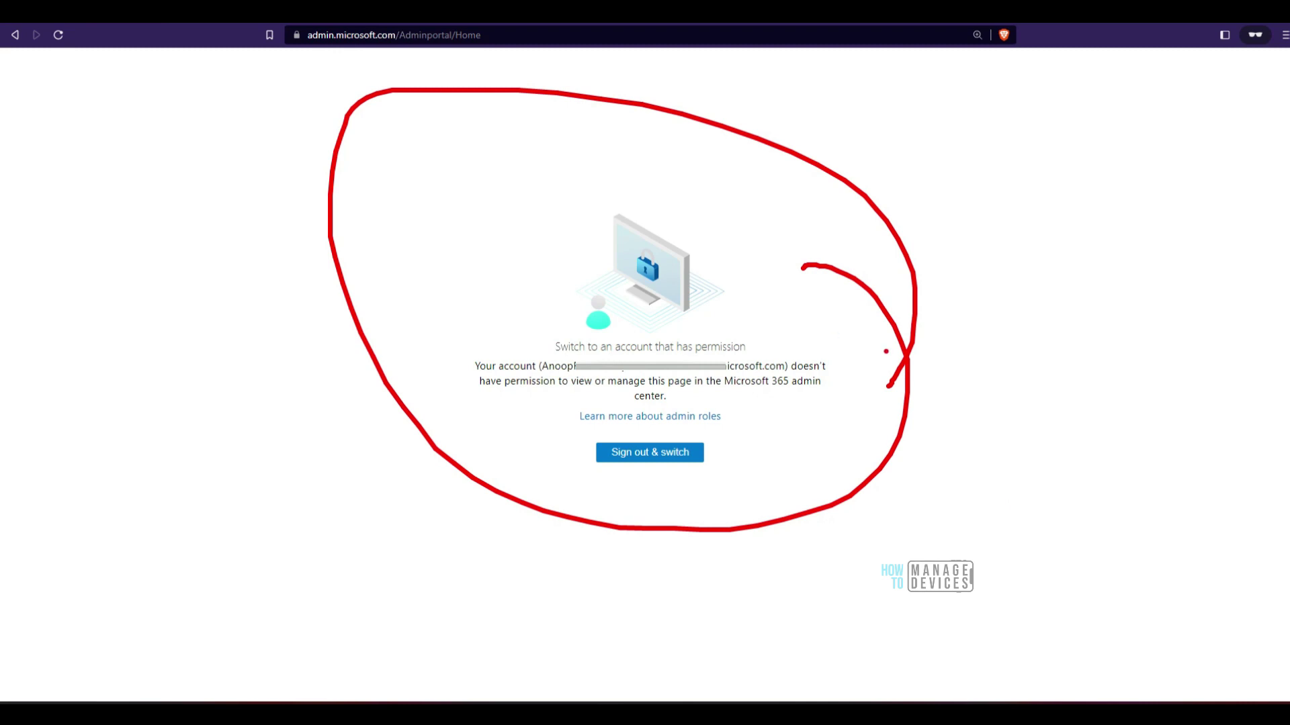
drag(826, 498, 915, 498)
drag(838, 445, 963, 613)
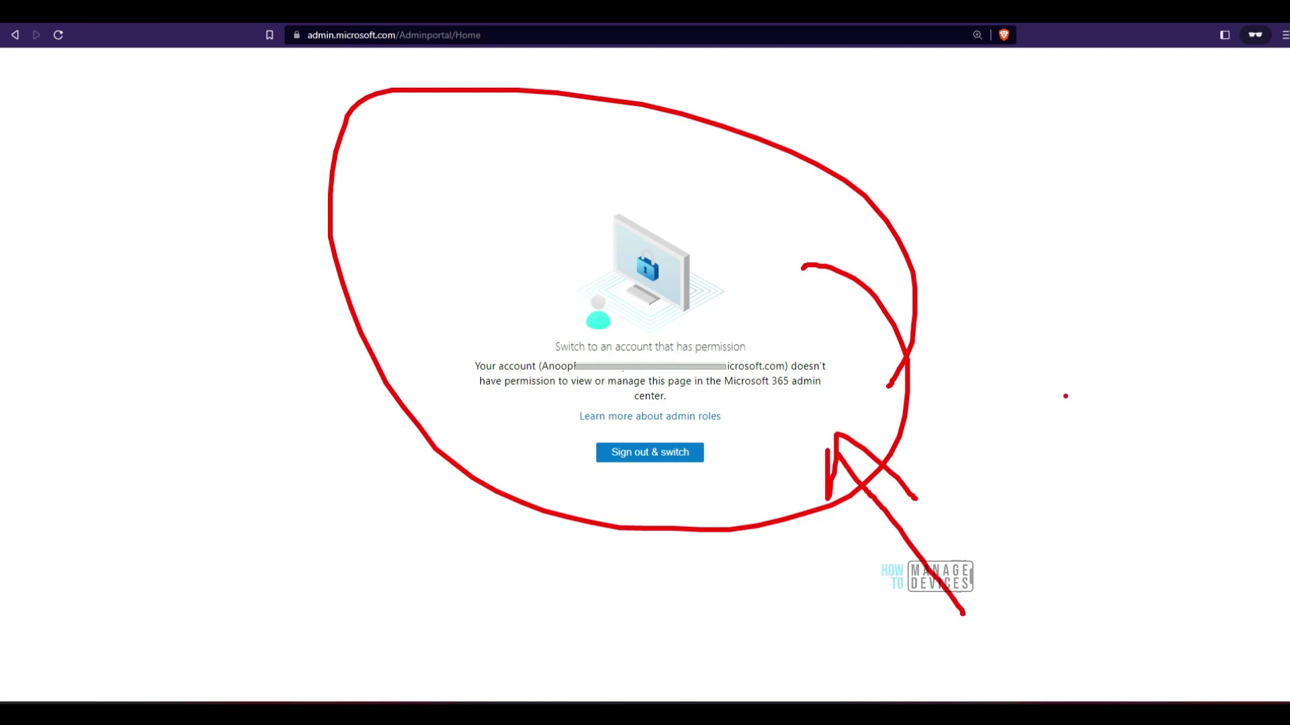
key(Escape)
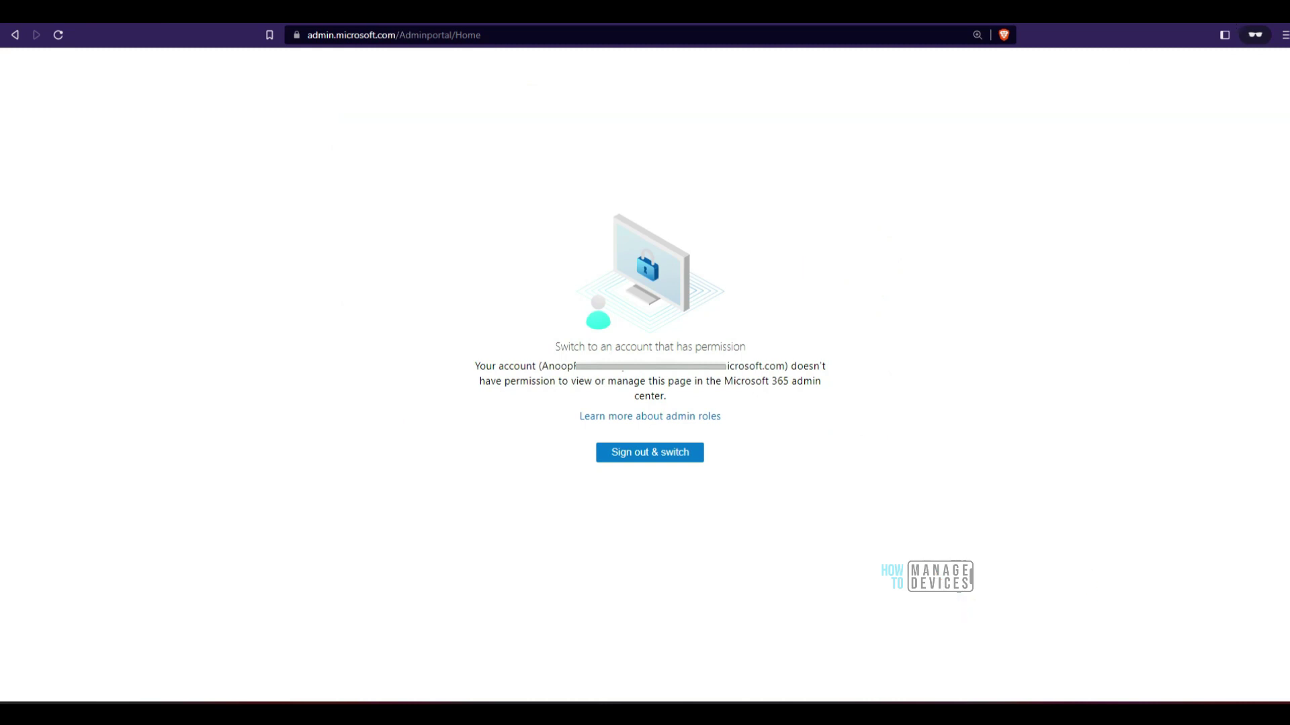
click(594, 690)
click(555, 650)
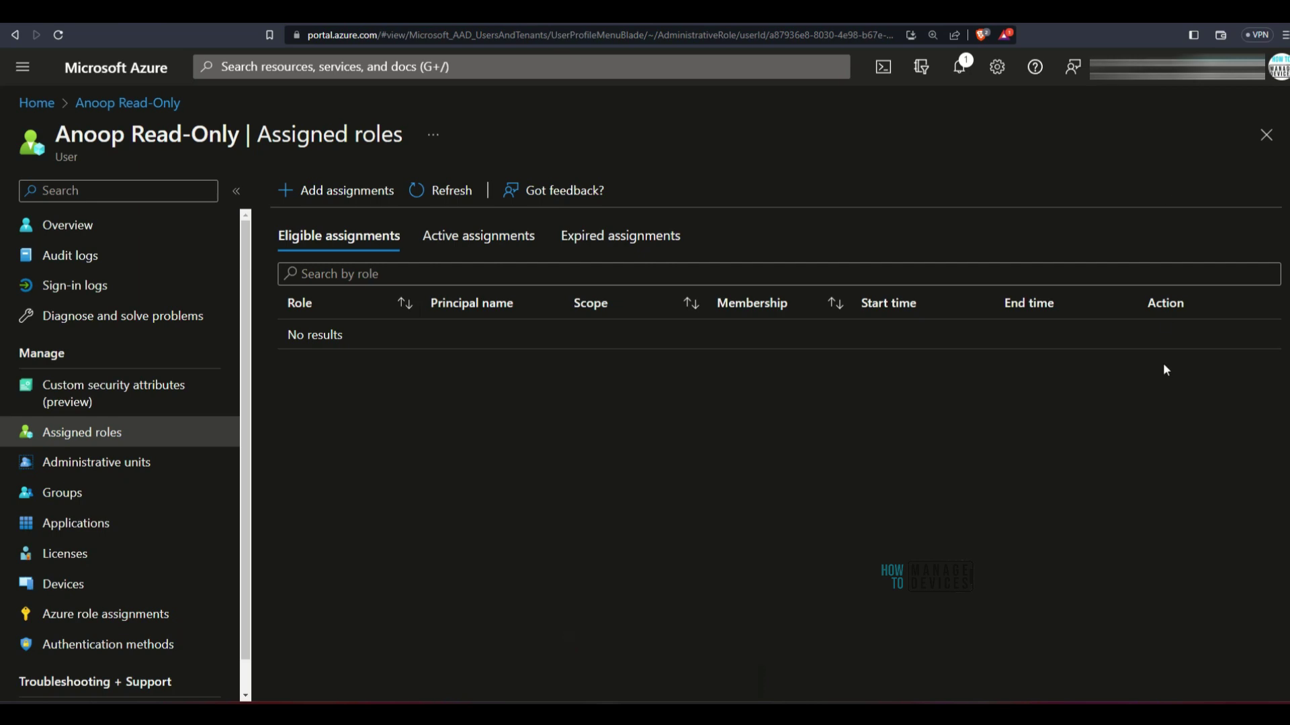
Start a new role assignment for the read-only user from Assigned roles
drag(1150, 264, 1159, 107)
key(Escape)
click(325, 190)
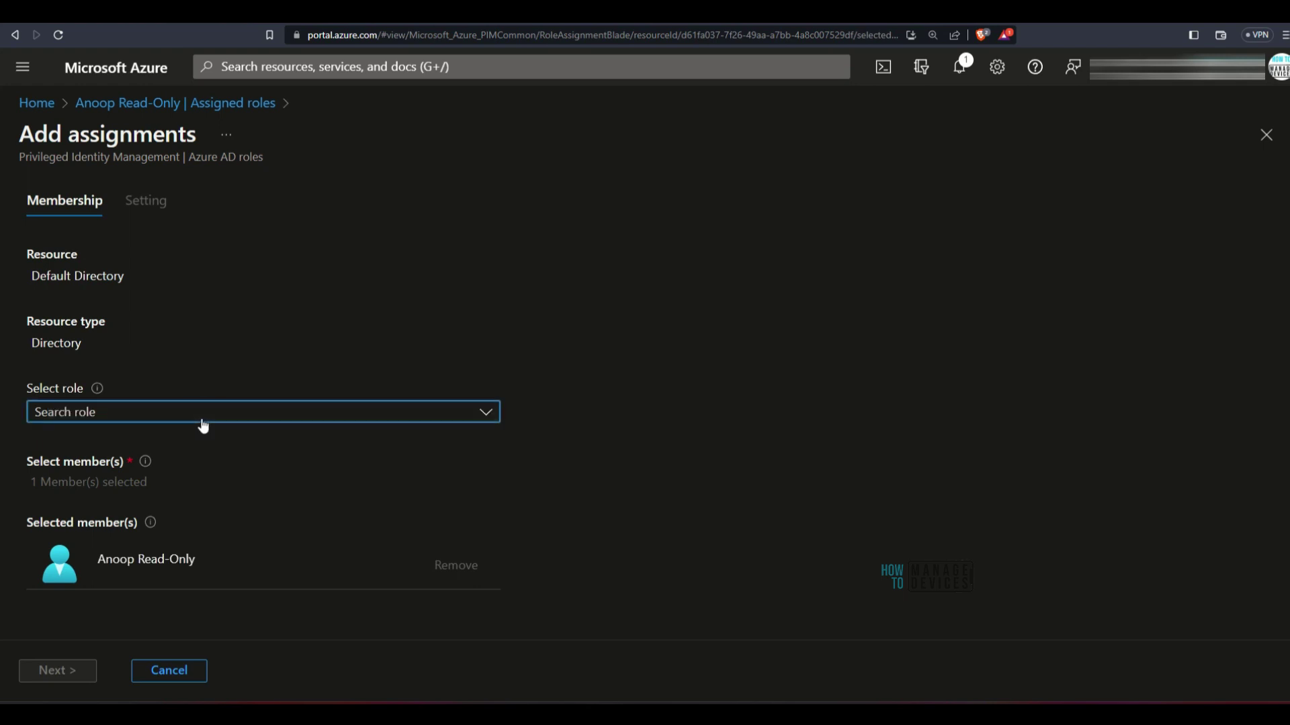
click(225, 103)
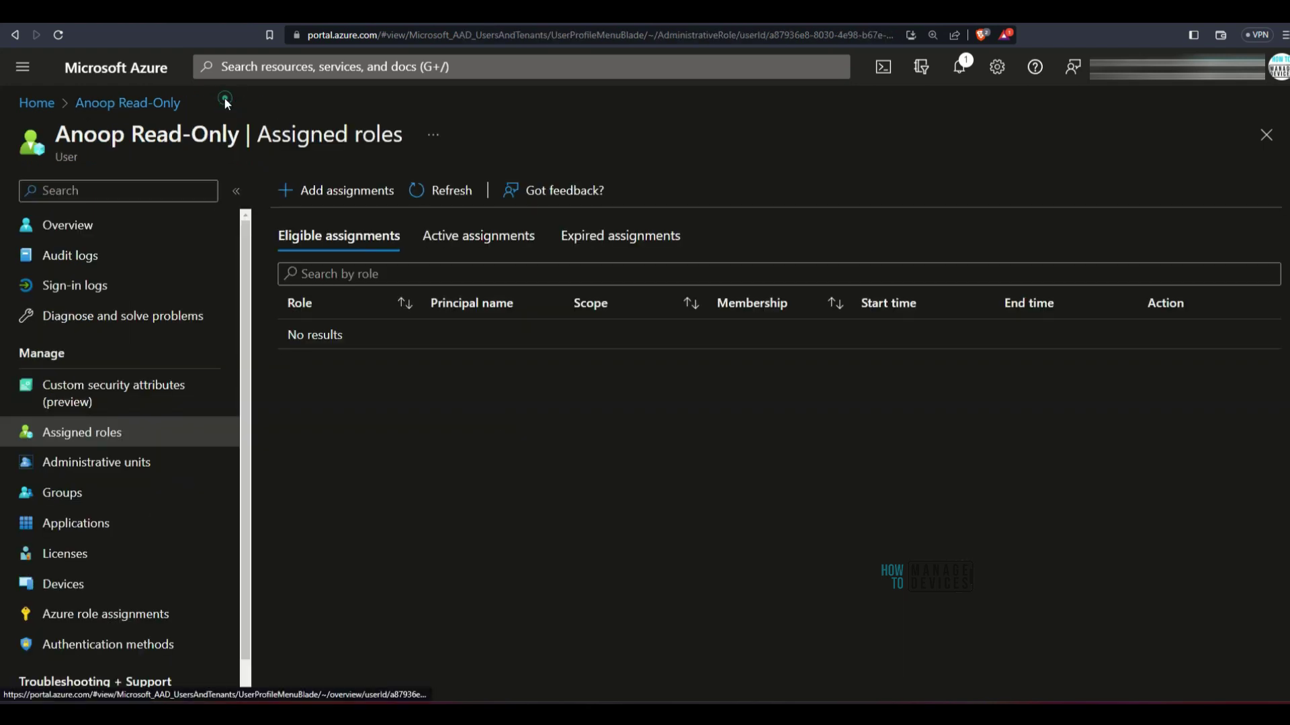
mouse_move(36, 462)
mouse_down()
mouse_move(201, 440)
mouse_move(20, 456)
mouse_up()
key(Escape)
drag(350, 141, 306, 151)
key(Escape)
click(370, 193)
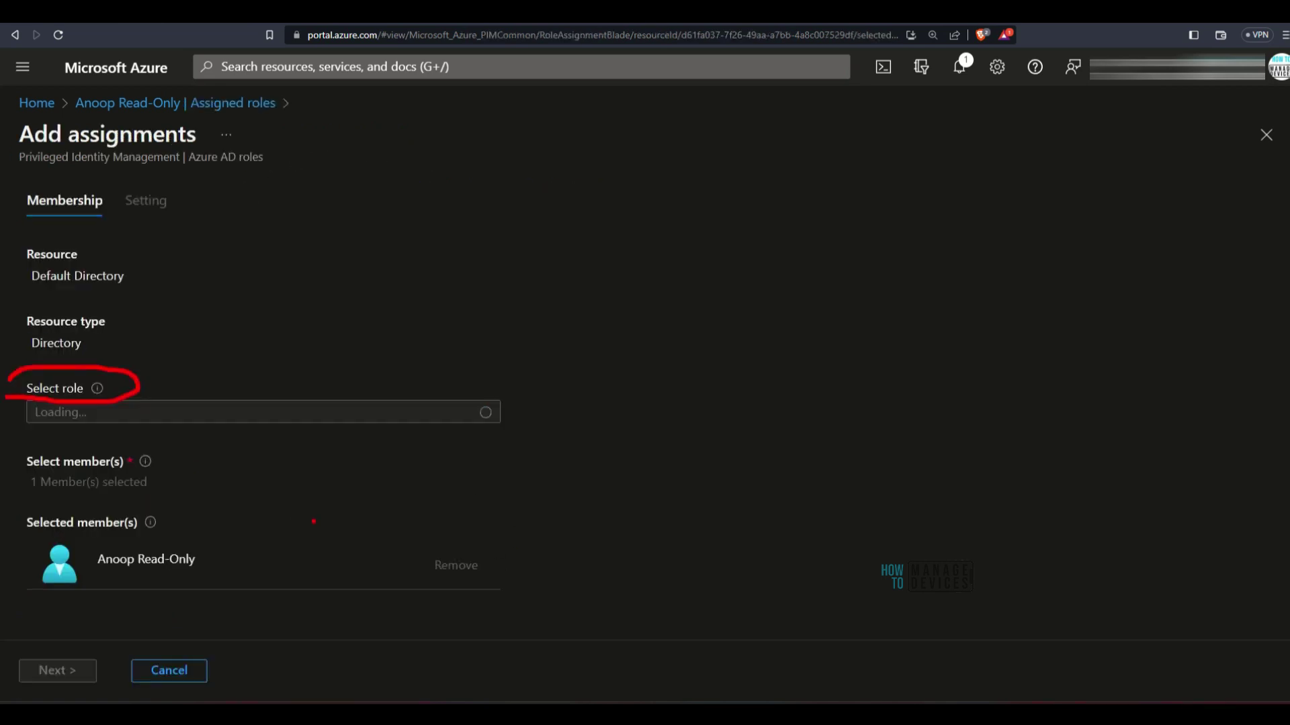
drag(253, 369, 300, 262)
drag(272, 356, 231, 334)
key(Escape)
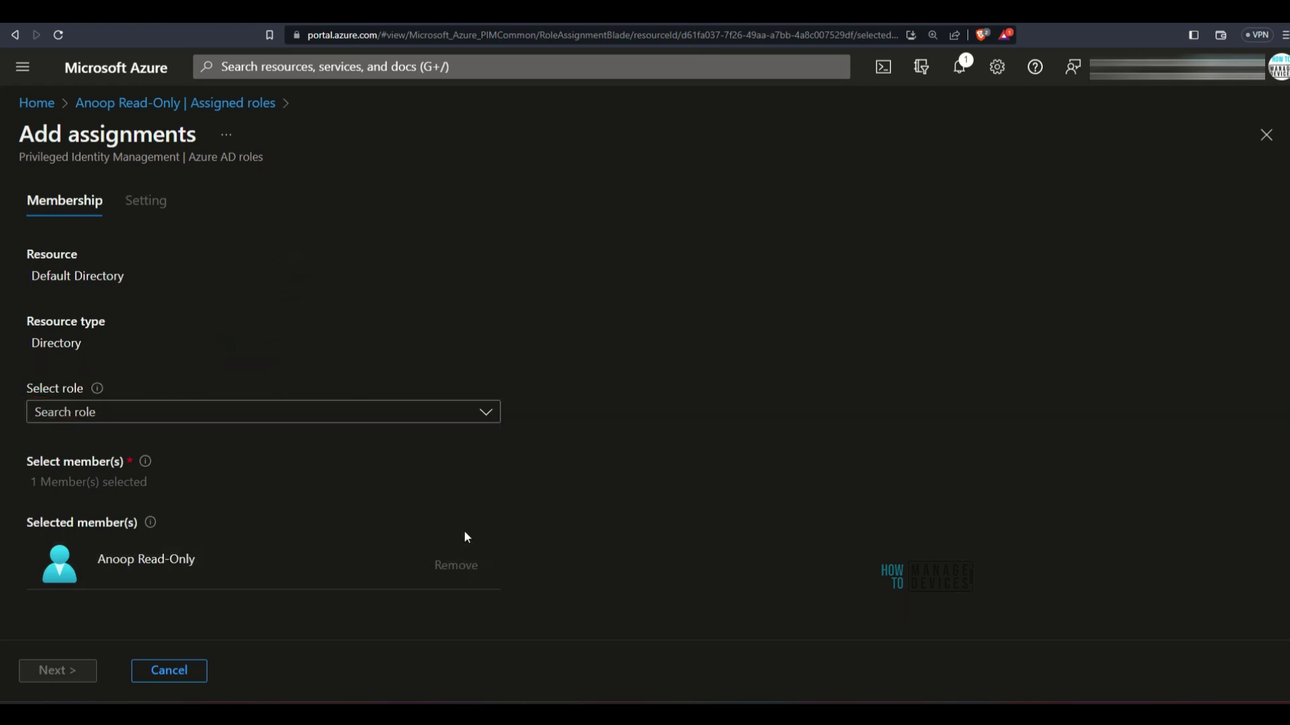
Search the roles for 'message' and choose Message Center Reader at Directory scope
click(434, 422)
text(message)
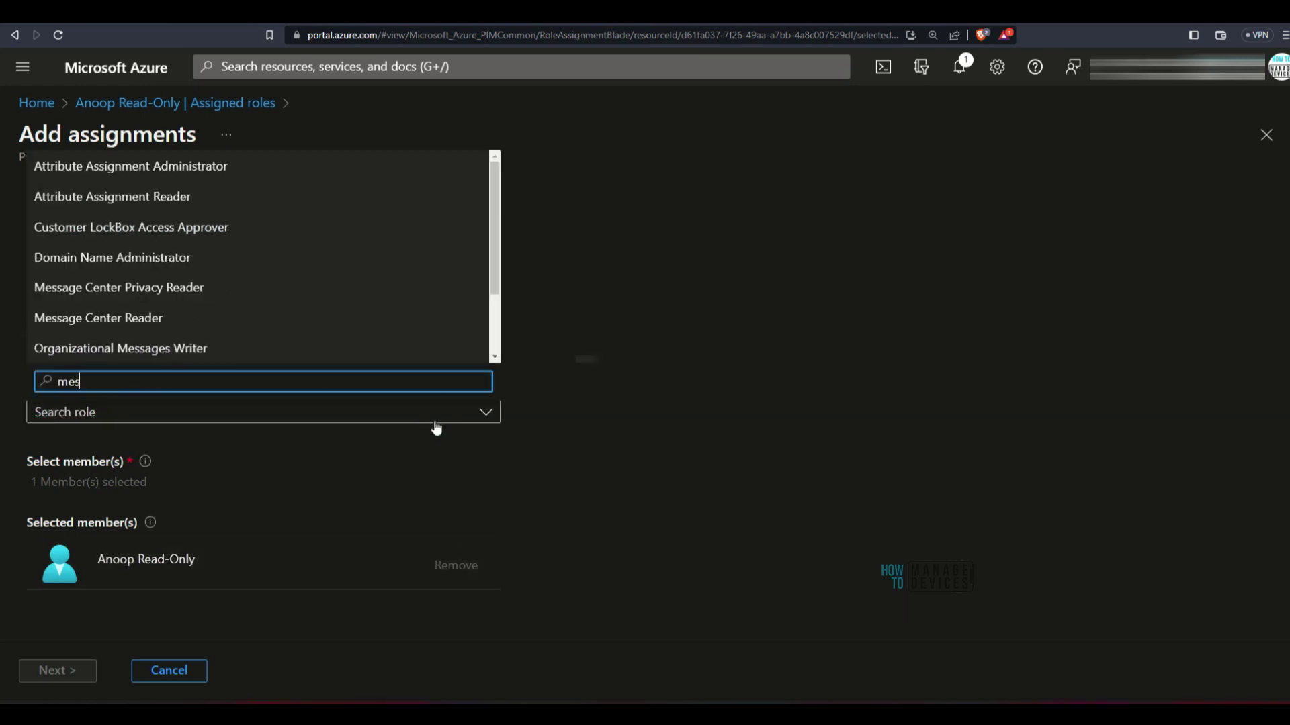
click(239, 318)
scroll(573, 437, down, 3)
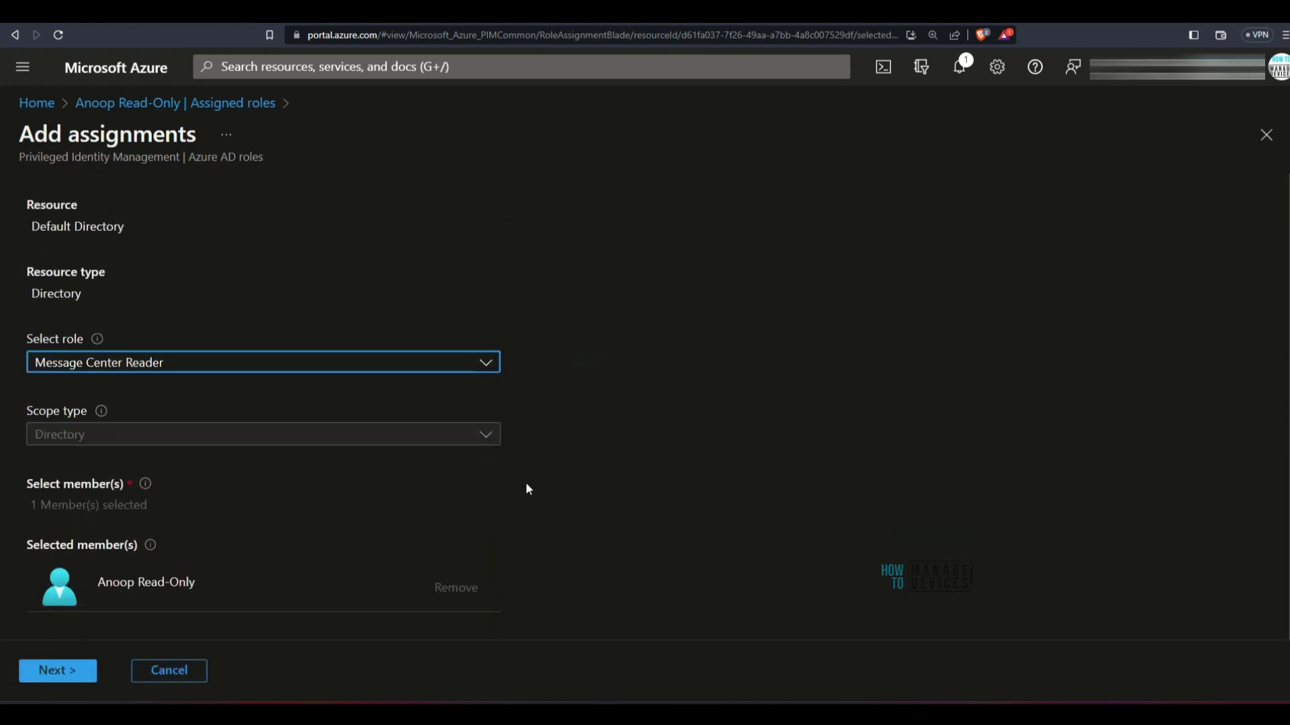
drag(26, 323, 27, 323)
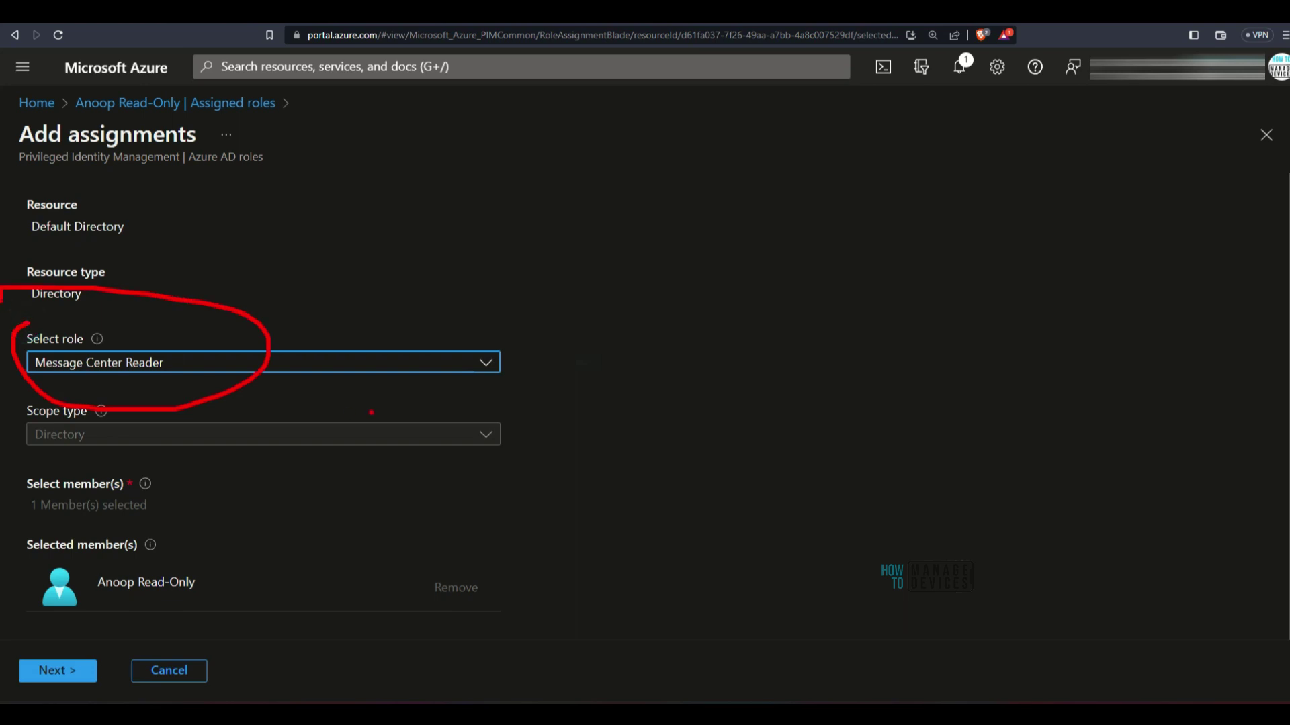
mouse_move(91, 470)
mouse_down()
mouse_move(135, 406)
mouse_move(7, 437)
mouse_move(84, 485)
mouse_up()
drag(128, 606, 41, 571)
scroll(426, 504, up, 2)
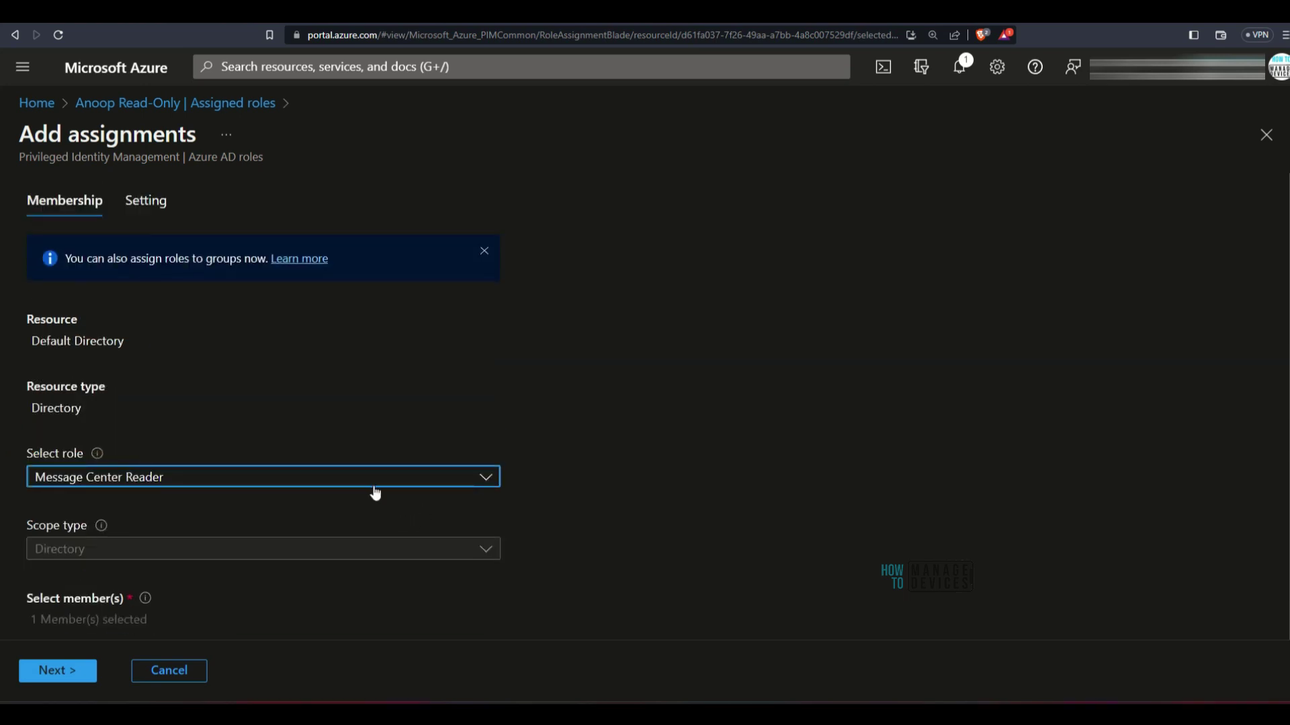
mouse_move(119, 239)
mouse_down()
mouse_move(243, 198)
mouse_move(140, 217)
mouse_up()
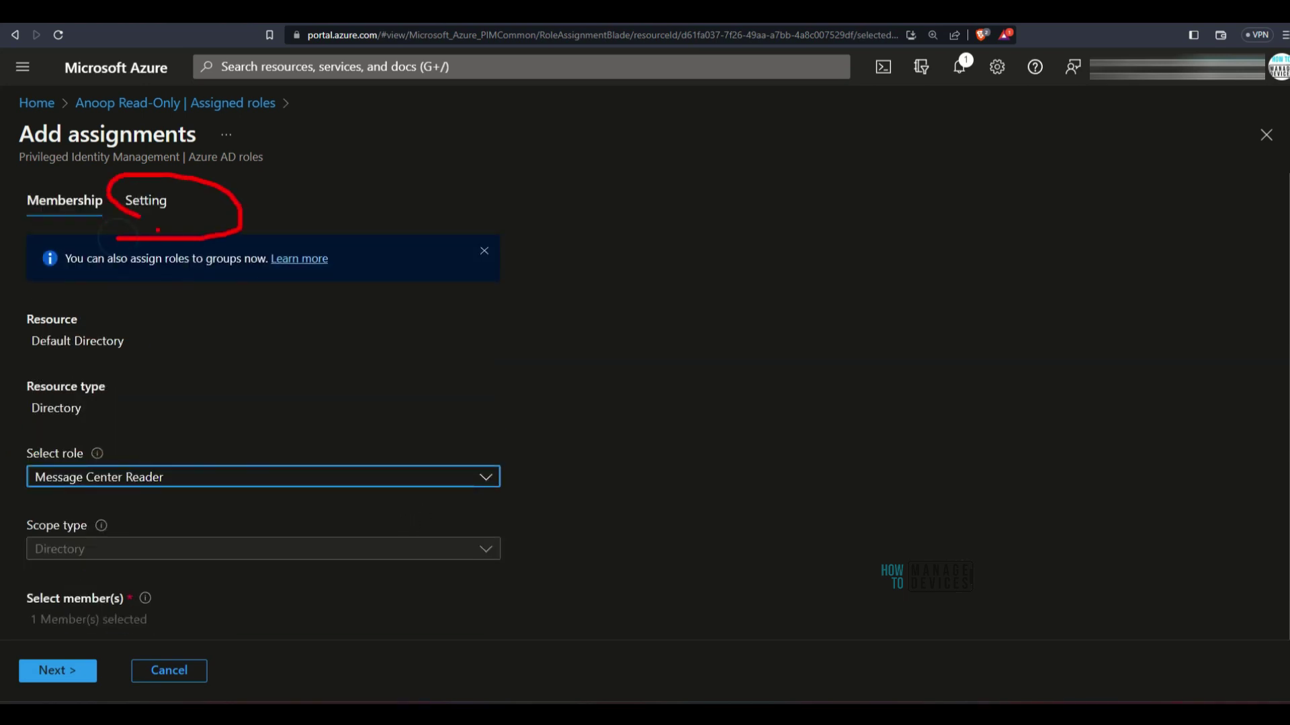
Move to the Setting tab and review the assignment type and duration options
click(151, 213)
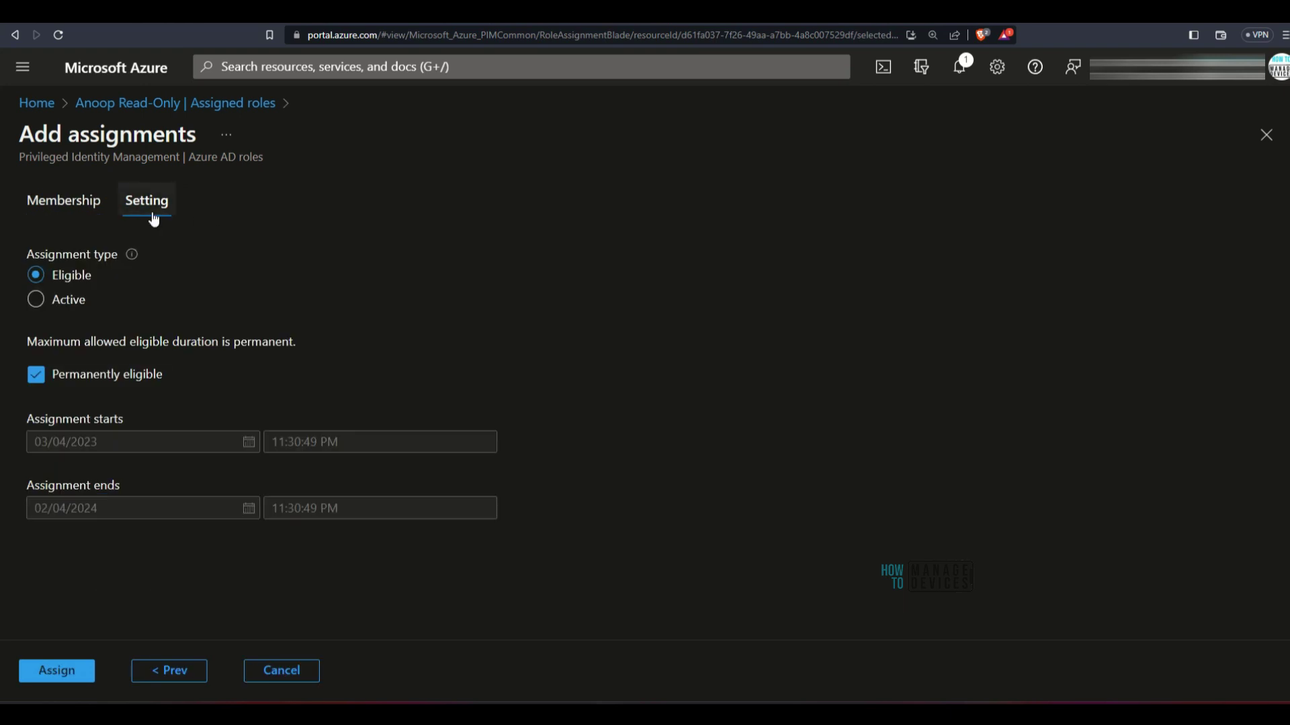
mouse_move(27, 316)
mouse_down()
mouse_move(152, 317)
mouse_move(8, 242)
mouse_move(6, 306)
mouse_move(30, 324)
mouse_up()
drag(148, 254, 284, 235)
drag(108, 278, 236, 277)
drag(115, 307, 316, 294)
mouse_move(116, 268)
mouse_down()
mouse_move(102, 283)
mouse_move(142, 289)
mouse_up()
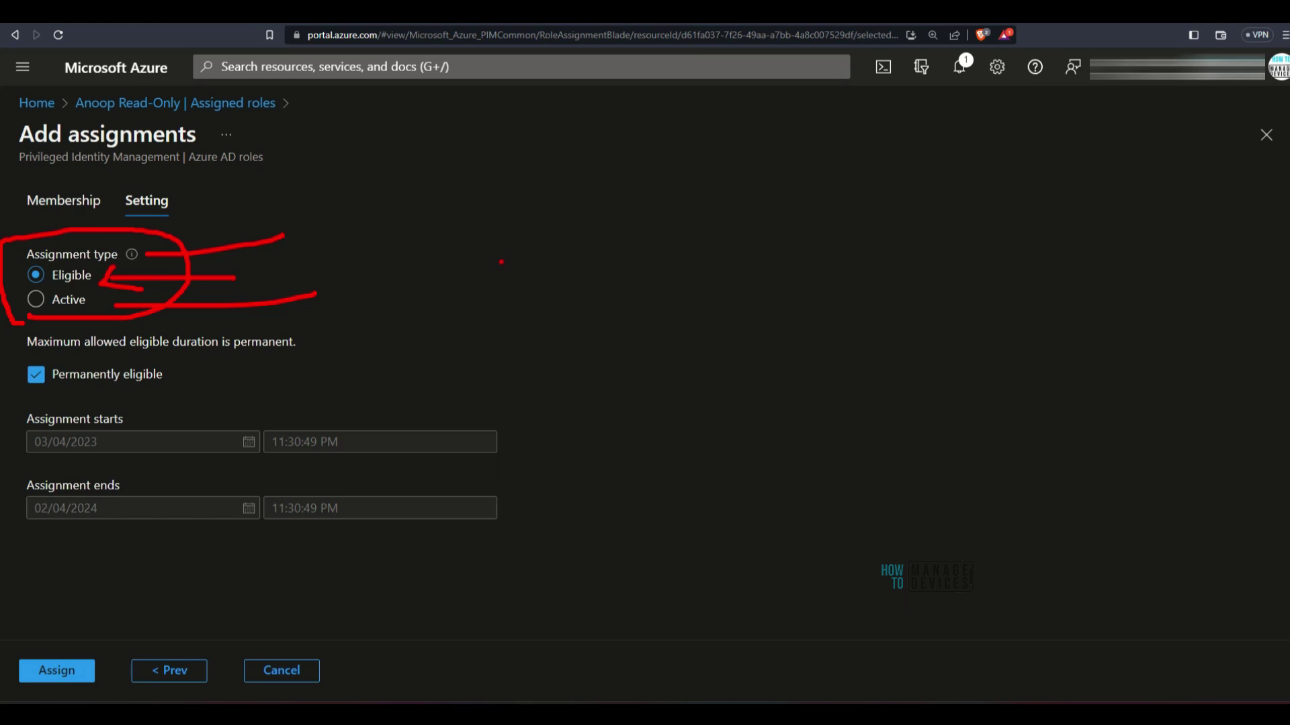
key(Escape)
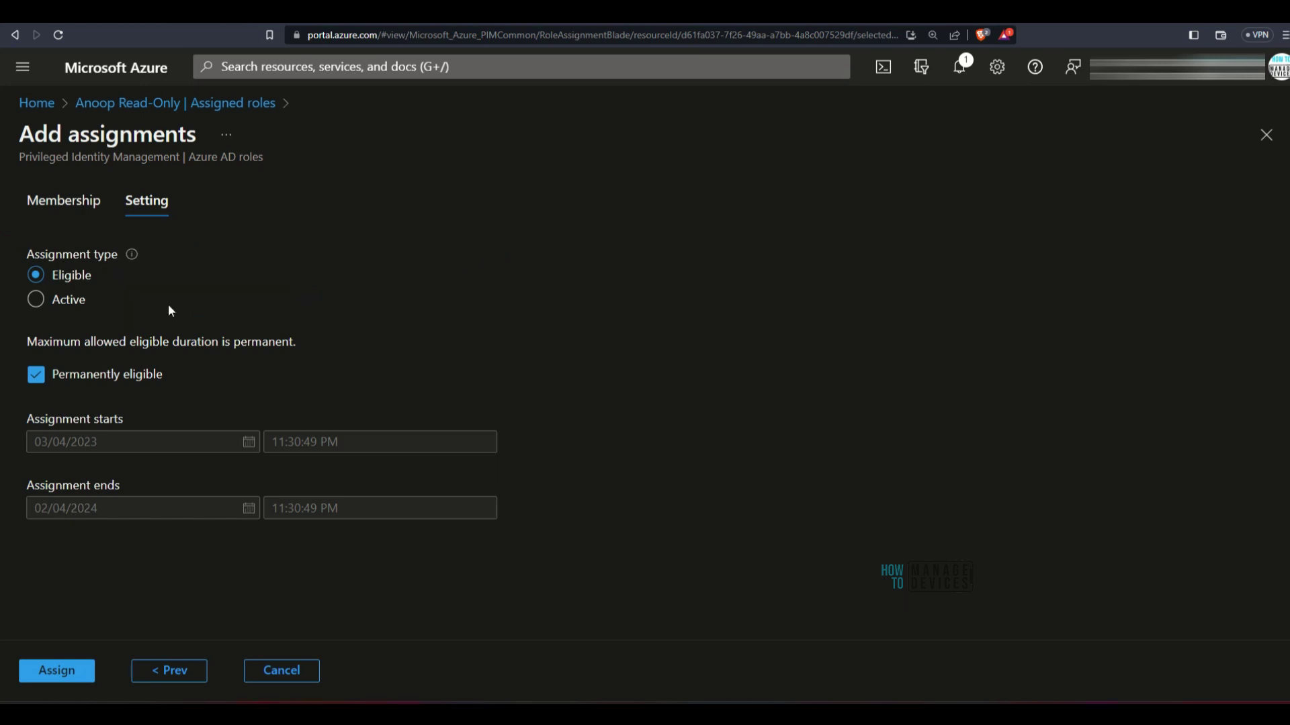
Select Active as the assignment type instead of Eligible
drag(94, 303, 349, 264)
mouse_move(111, 283)
mouse_down()
mouse_move(89, 317)
mouse_move(131, 319)
mouse_up()
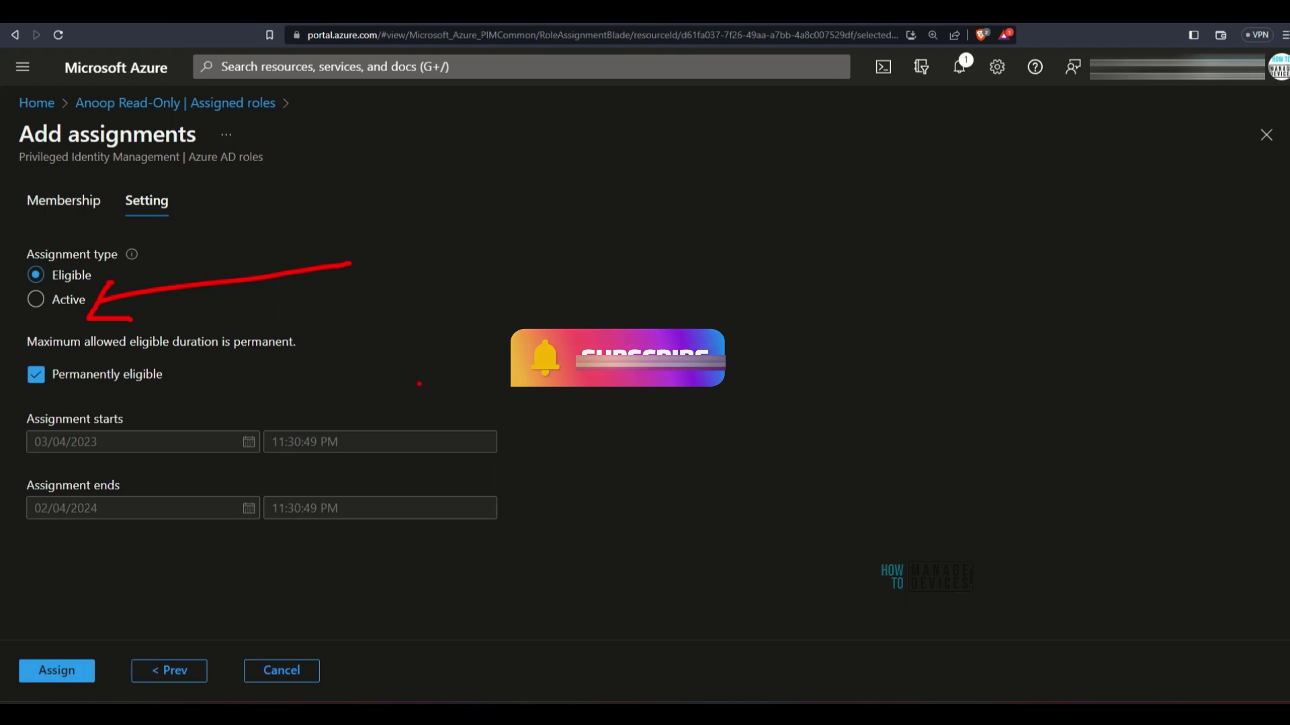
key(Escape)
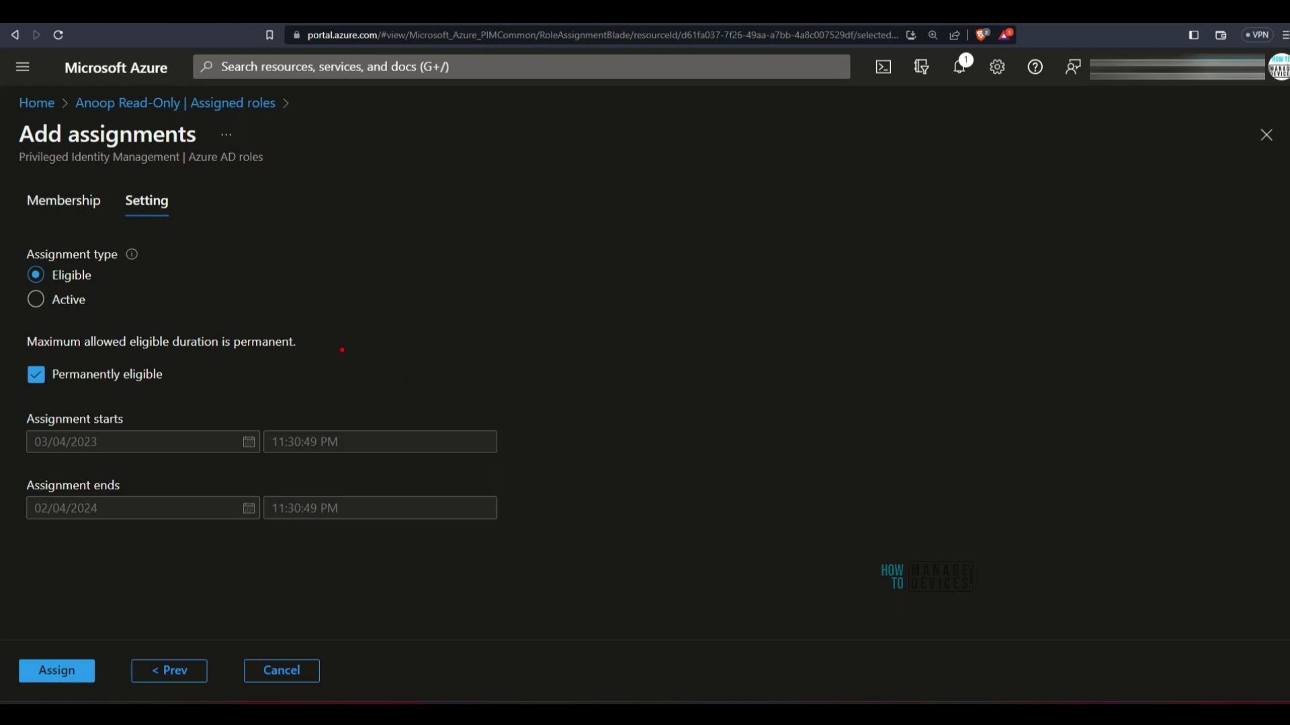
drag(114, 277, 276, 256)
drag(117, 303, 275, 293)
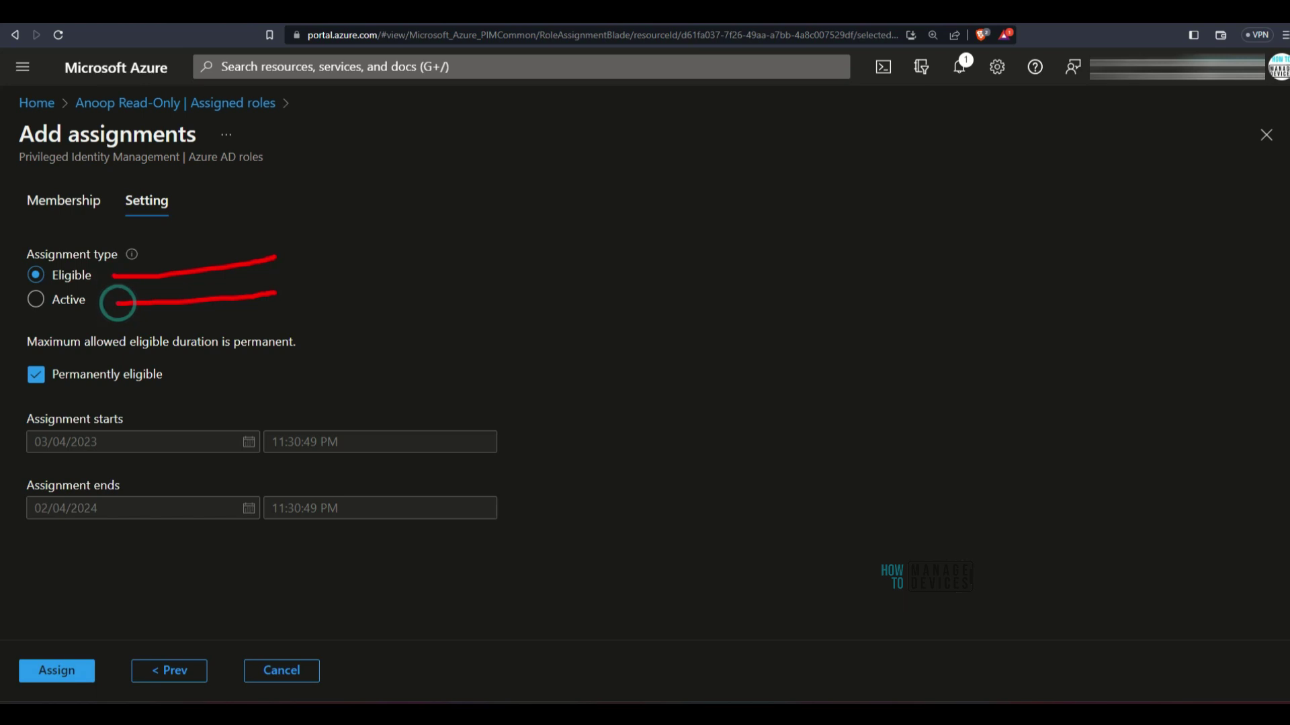
key(Escape)
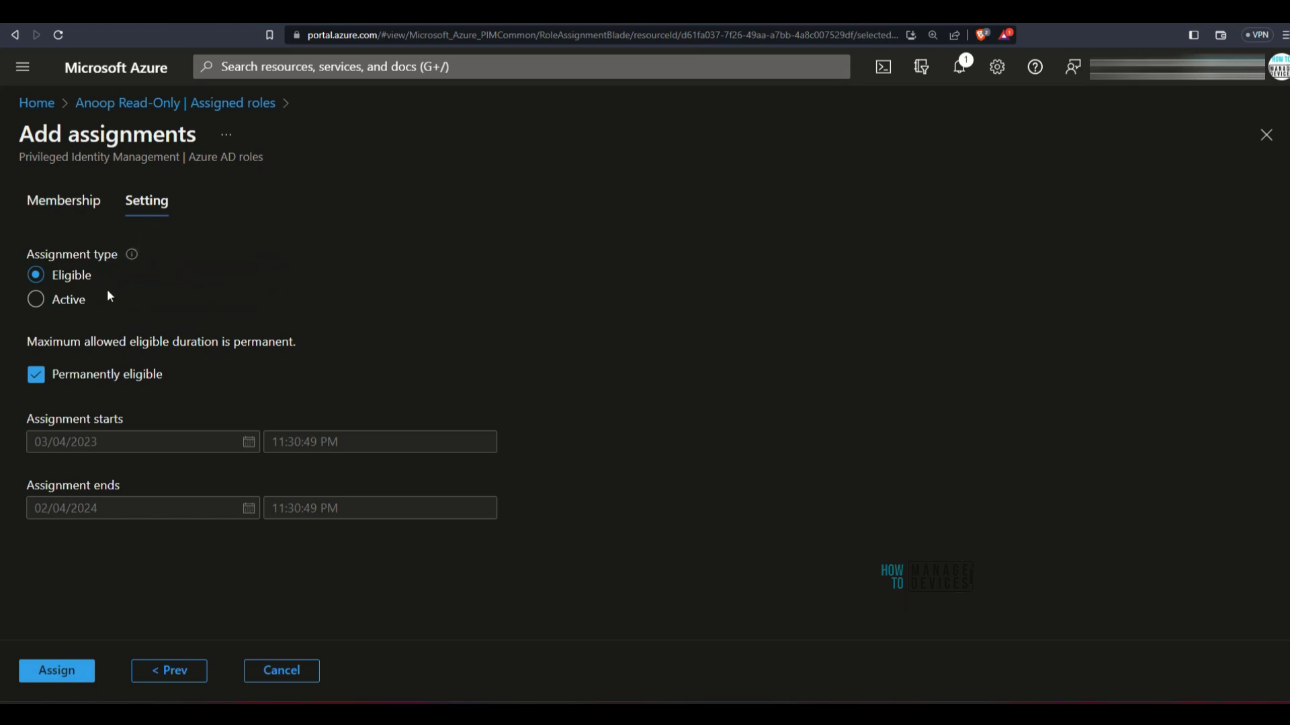
drag(102, 277, 108, 321)
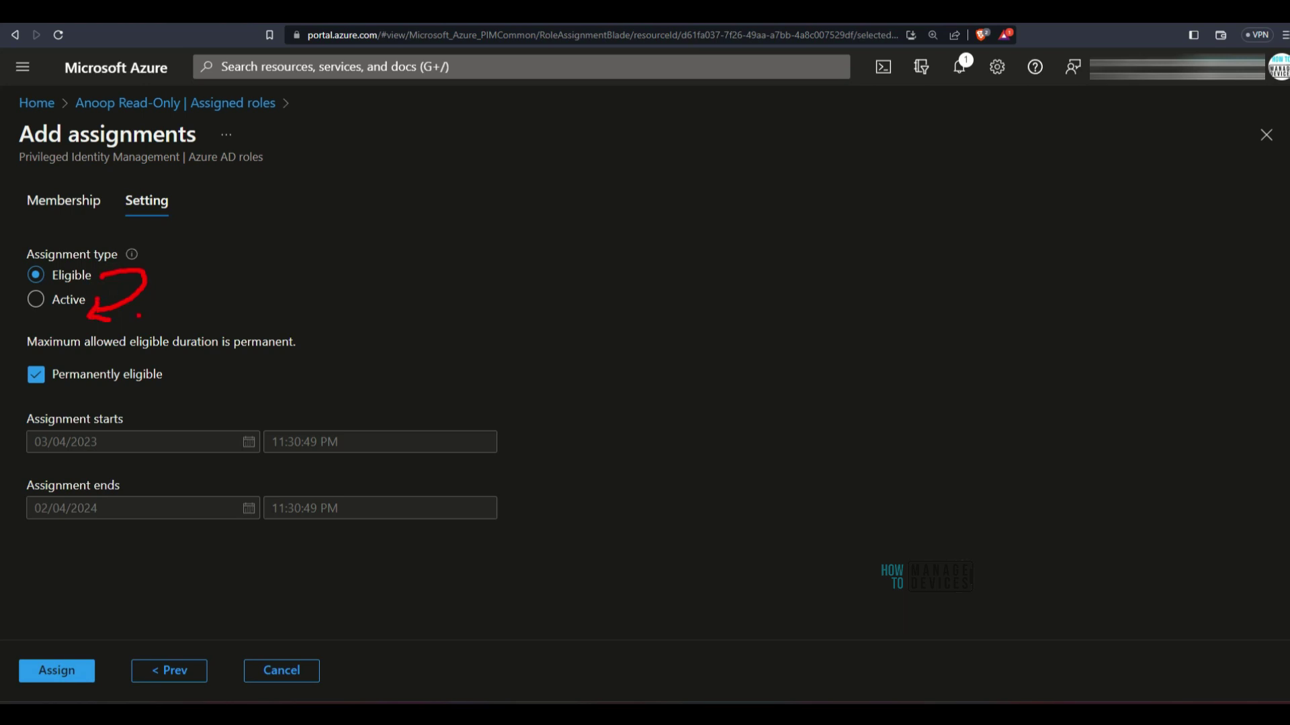
key(Escape)
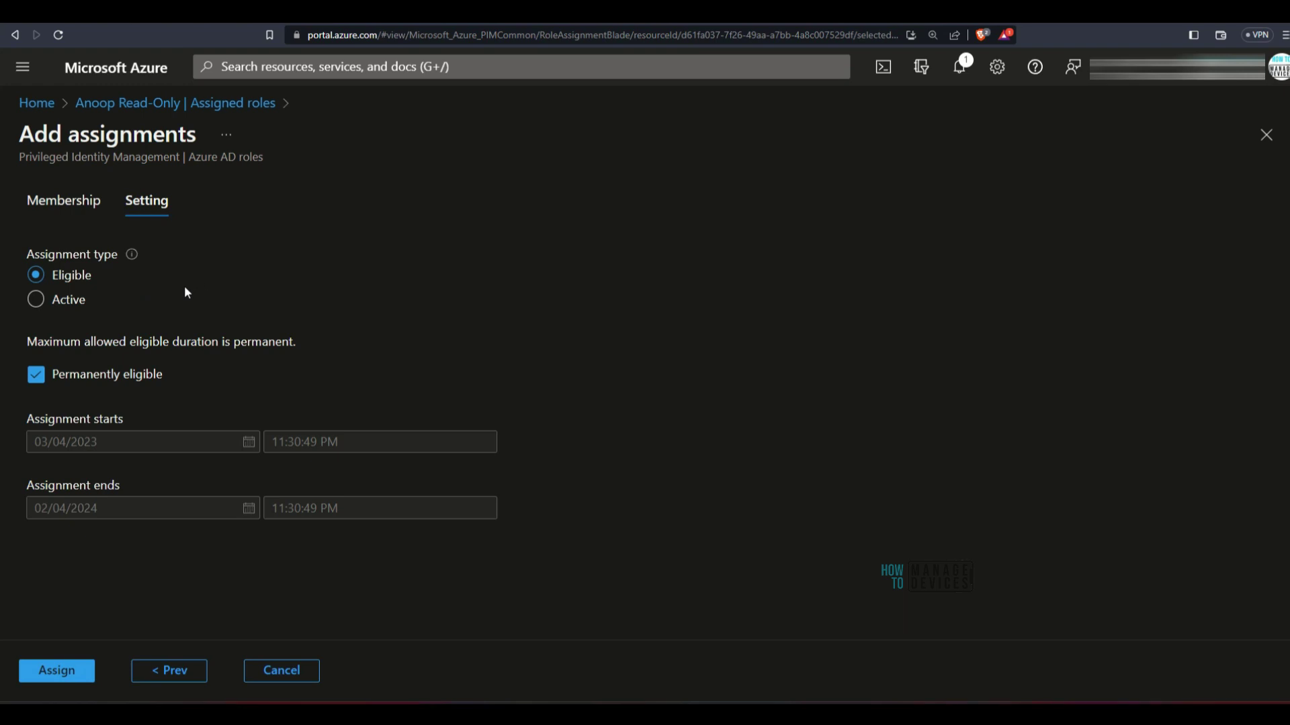
click(68, 300)
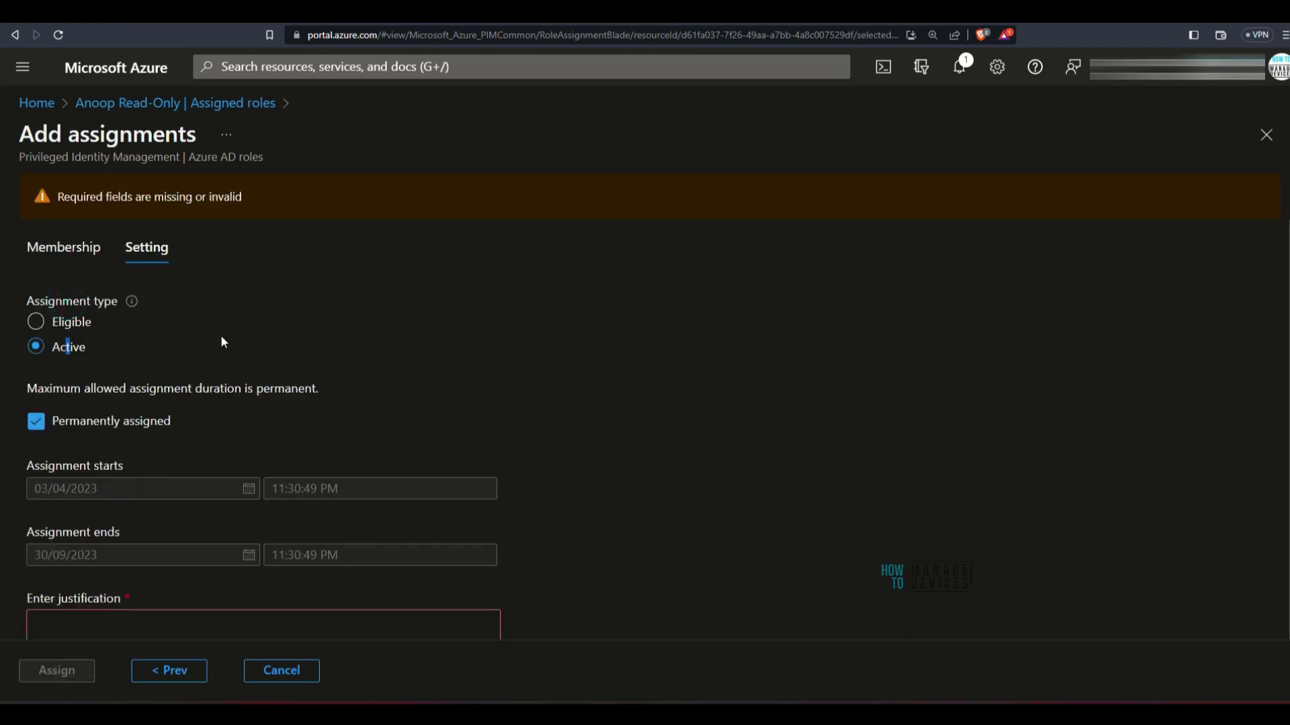
Enter 'test' as the justification for the new assignment
text(test)
mouse_move(81, 417)
mouse_down()
mouse_move(7, 437)
mouse_move(79, 417)
mouse_up()
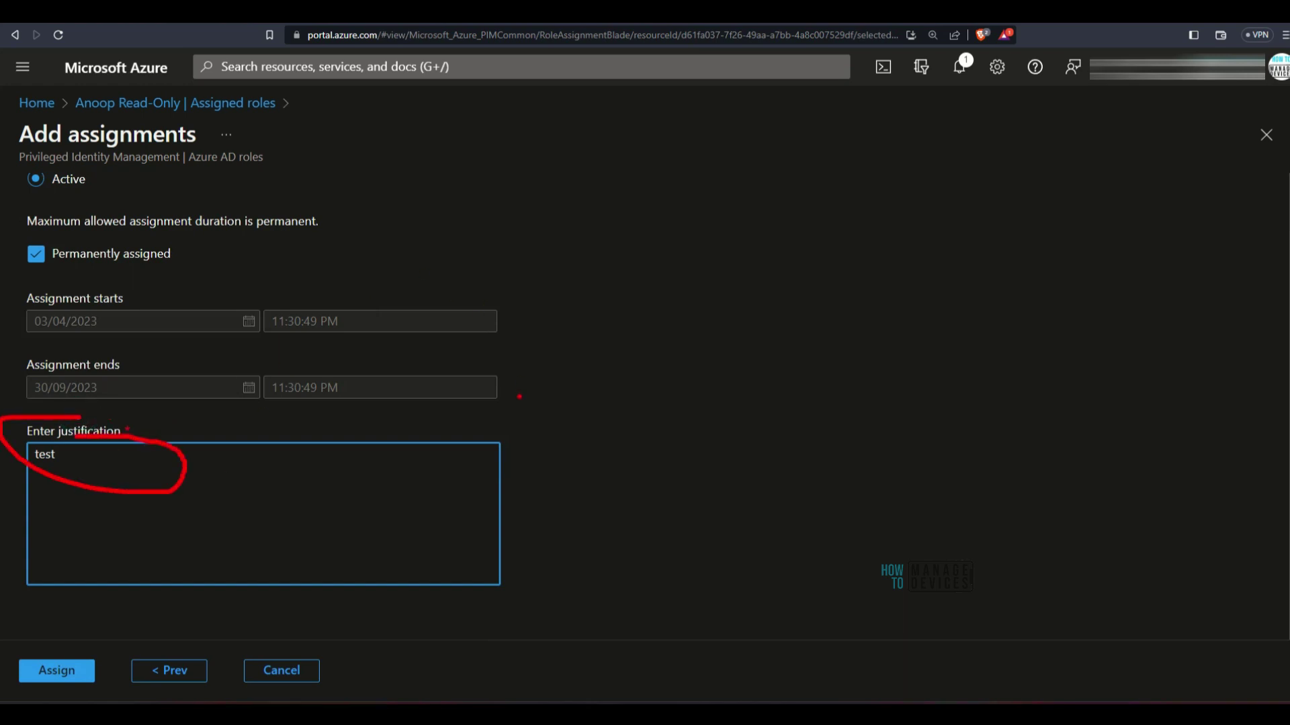
scroll(191, 226, up, 2)
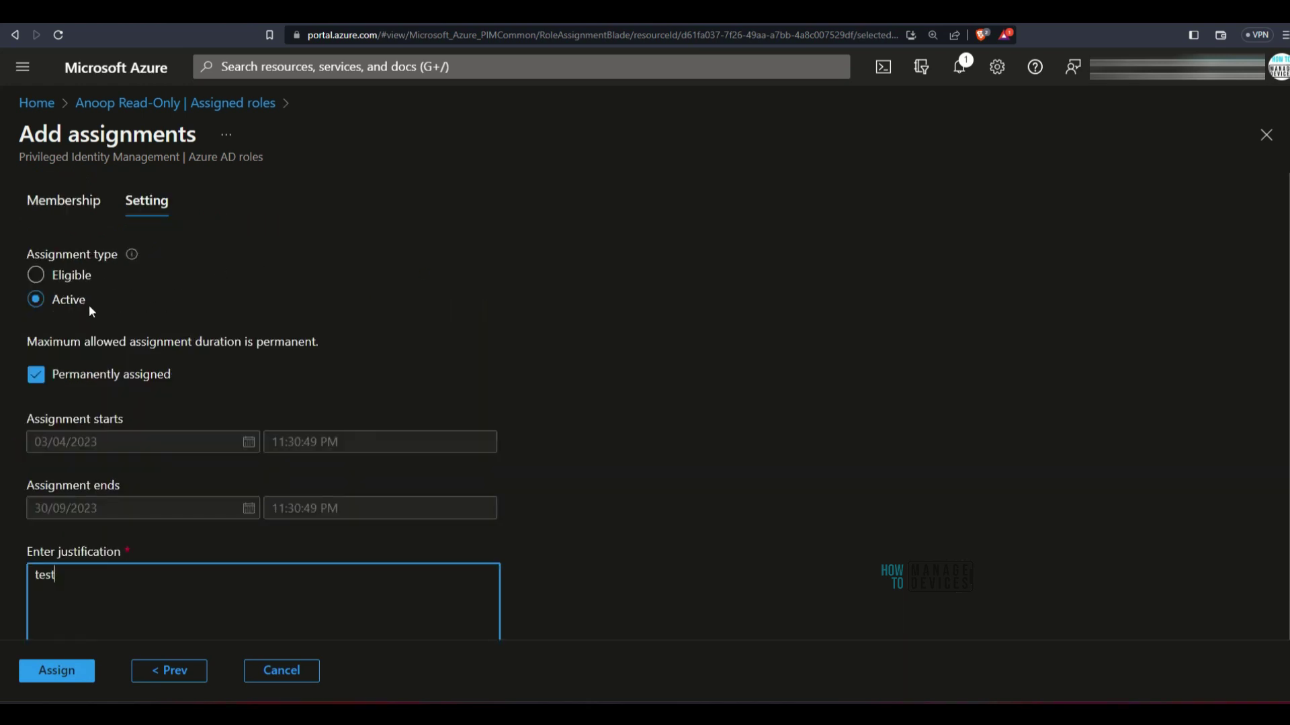
drag(36, 322, 162, 306)
drag(98, 300, 220, 259)
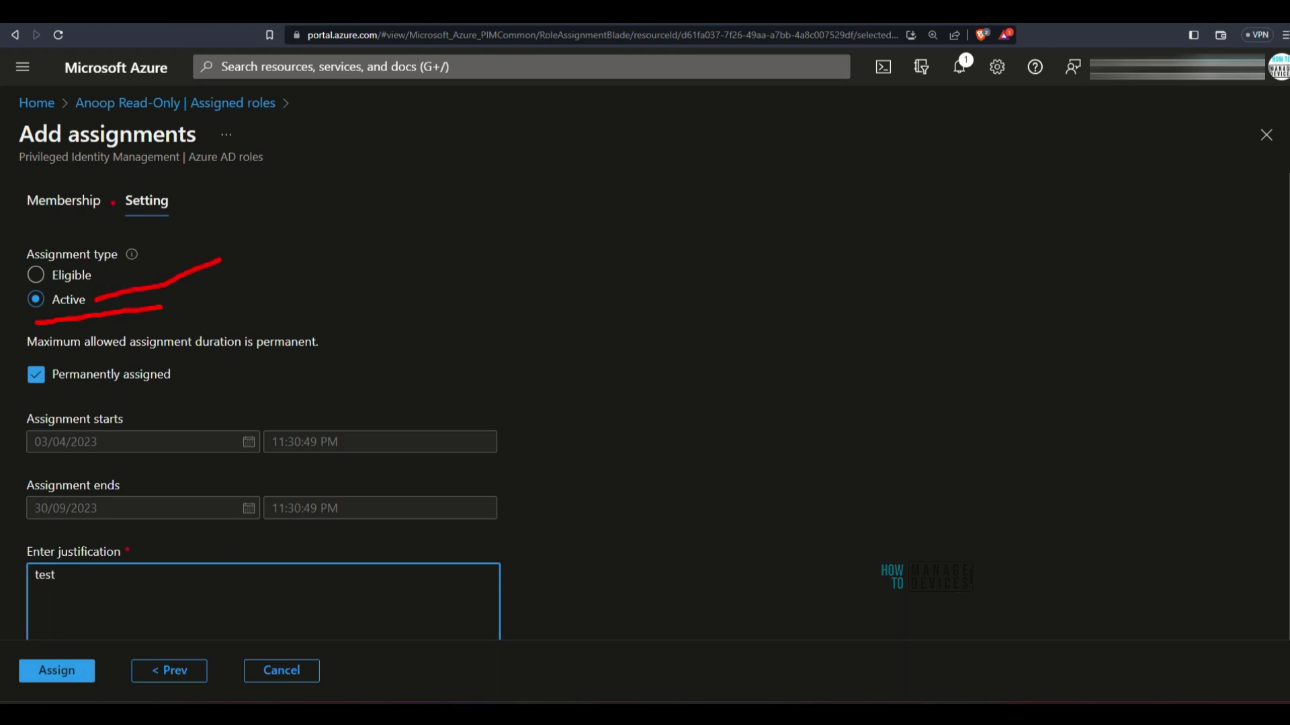
drag(86, 123, 175, 122)
key(Escape)
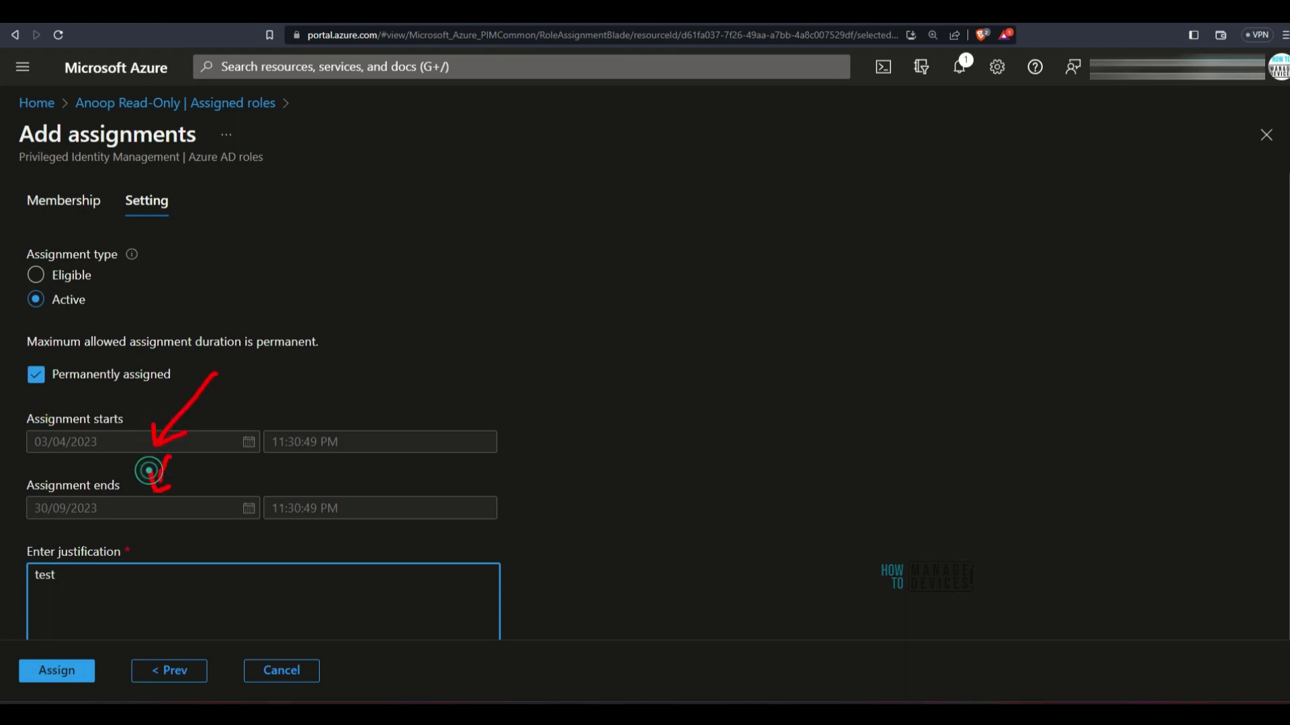
Keep Permanently assigned checked and assign the active Message Center Reader role
click(35, 374)
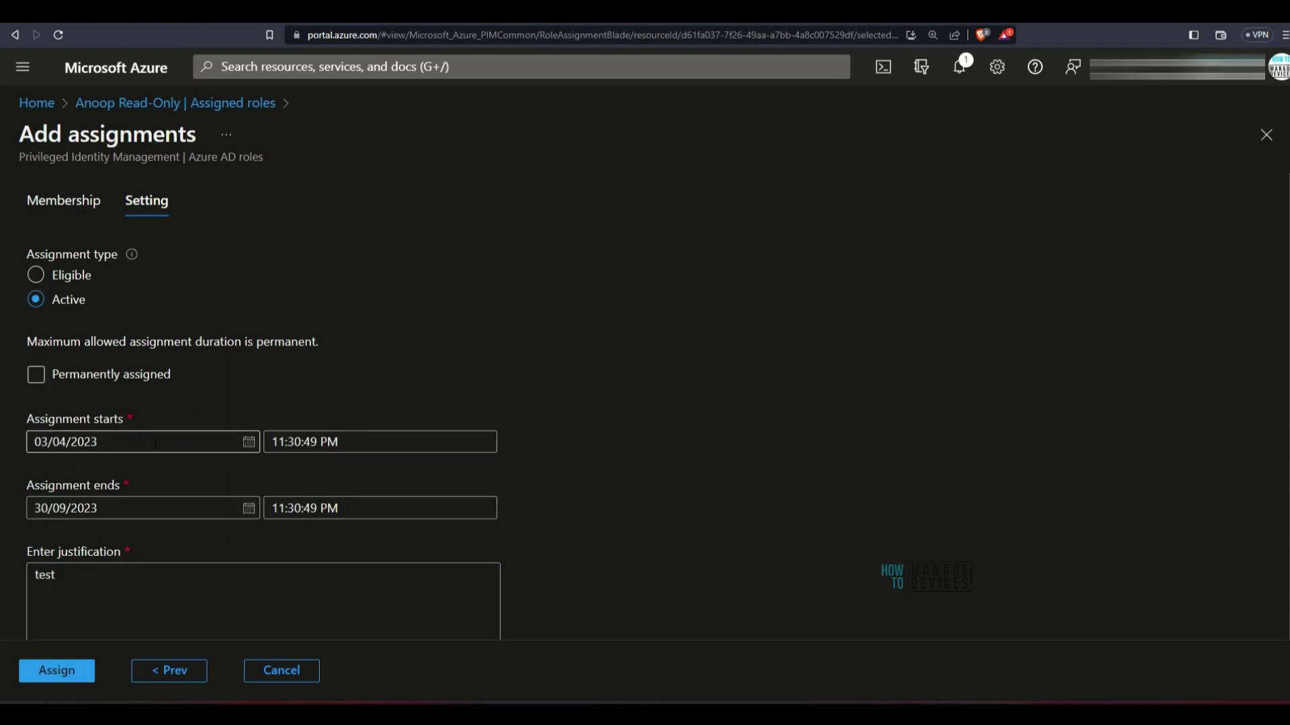
click(54, 381)
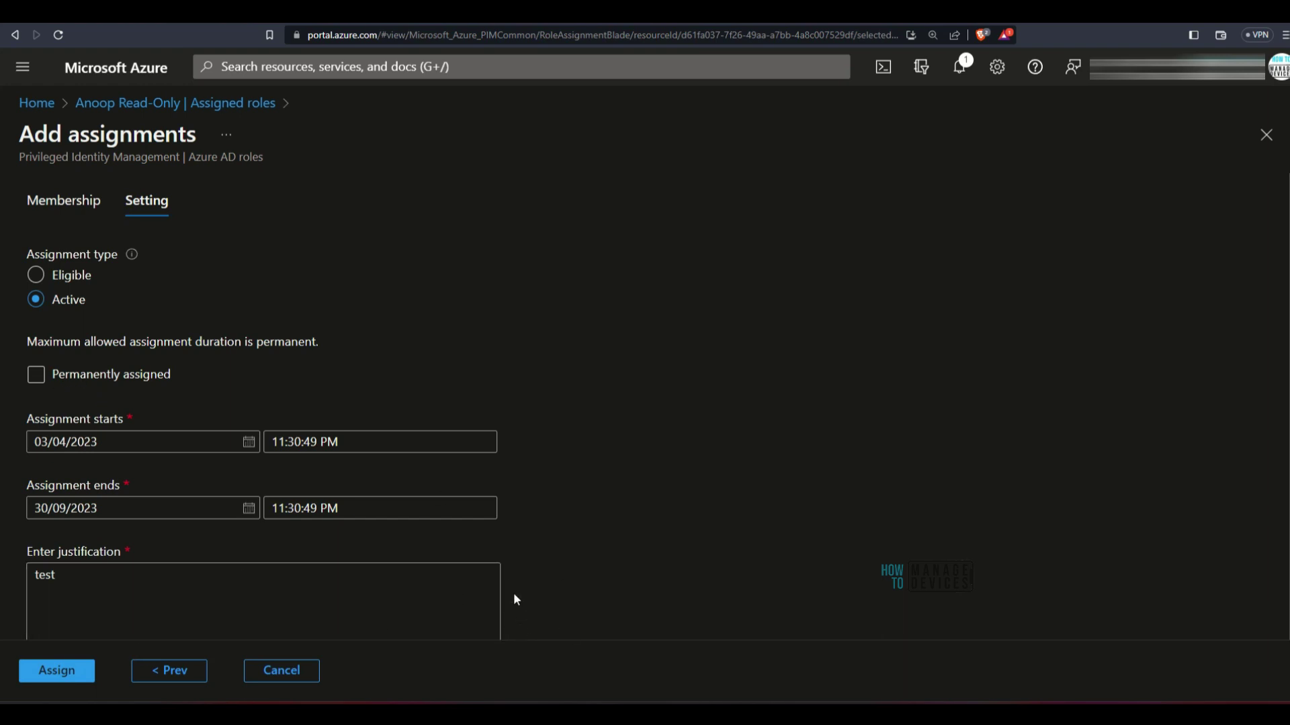
click(41, 381)
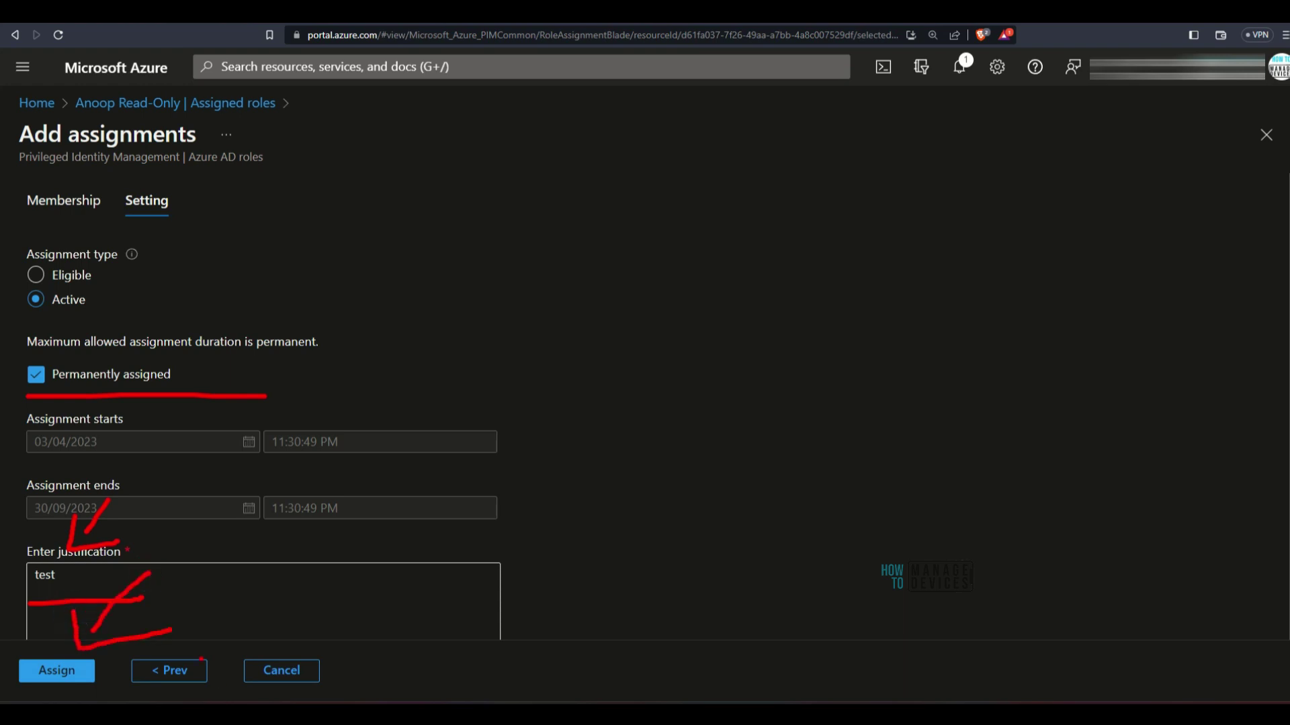
click(63, 671)
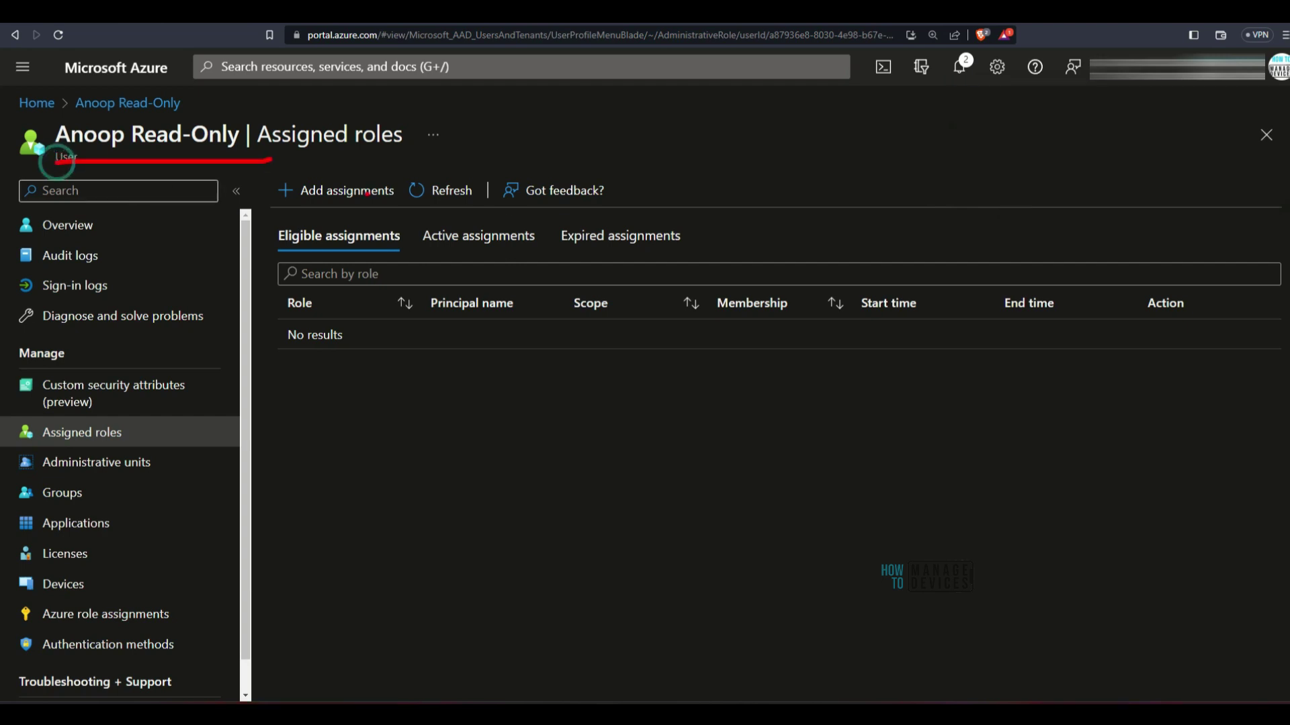
Confirm the assignment succeeded in notifications, then switch back to PowerPoint
click(959, 67)
mouse_move(903, 173)
mouse_down()
mouse_move(799, 222)
mouse_move(1115, 201)
mouse_move(843, 194)
mouse_up()
key(Escape)
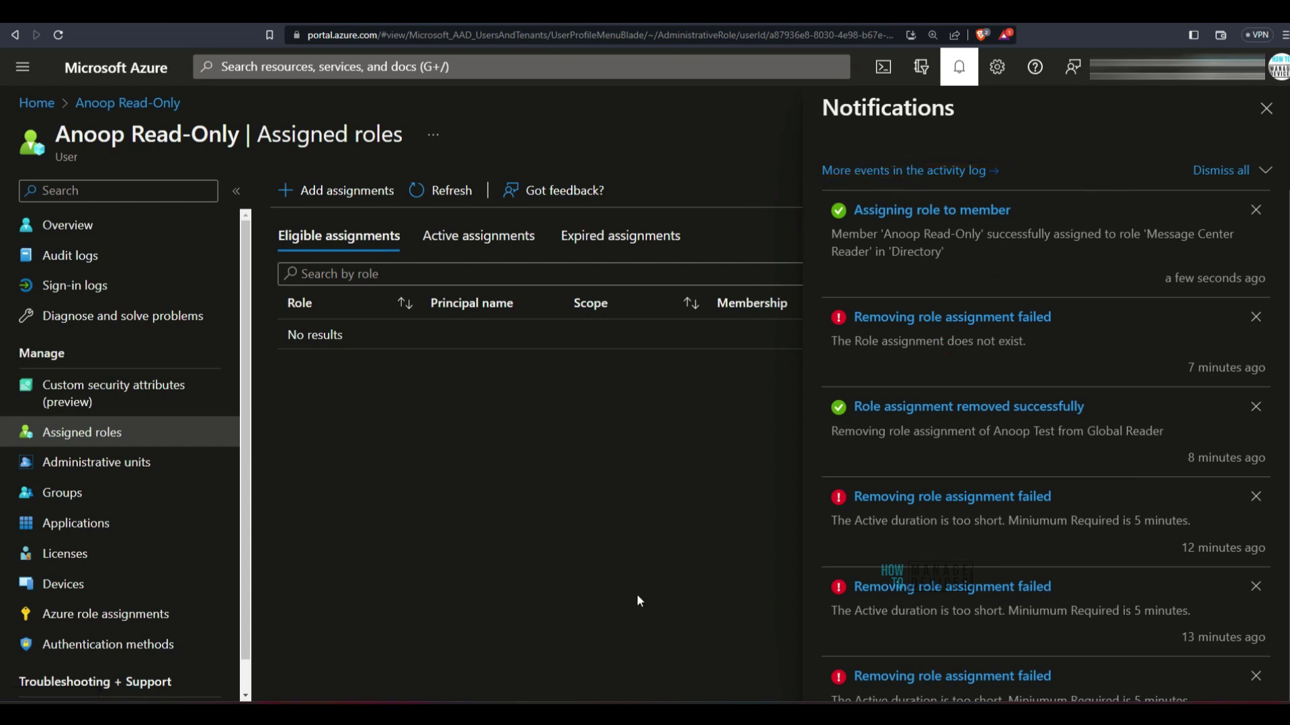
click(759, 401)
key(alt+Tab)
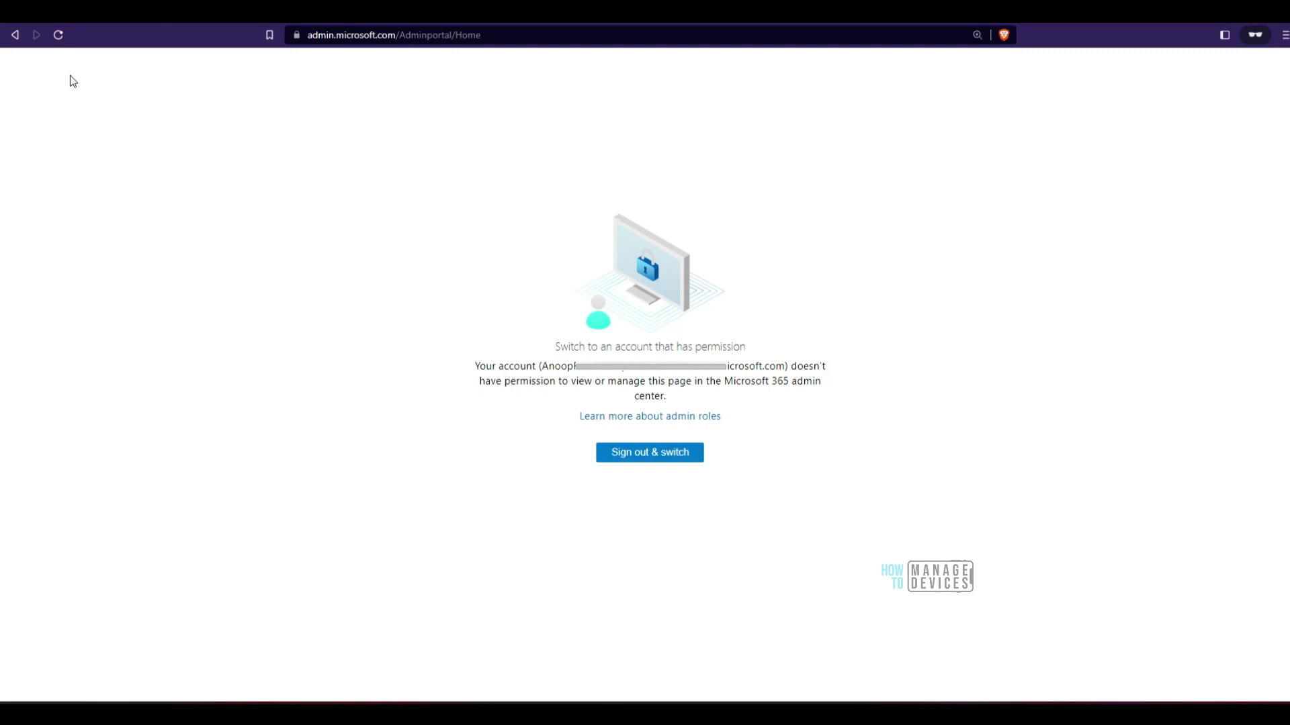
Sign out of the account that lacks admin center permission so another account can be used
click(679, 457)
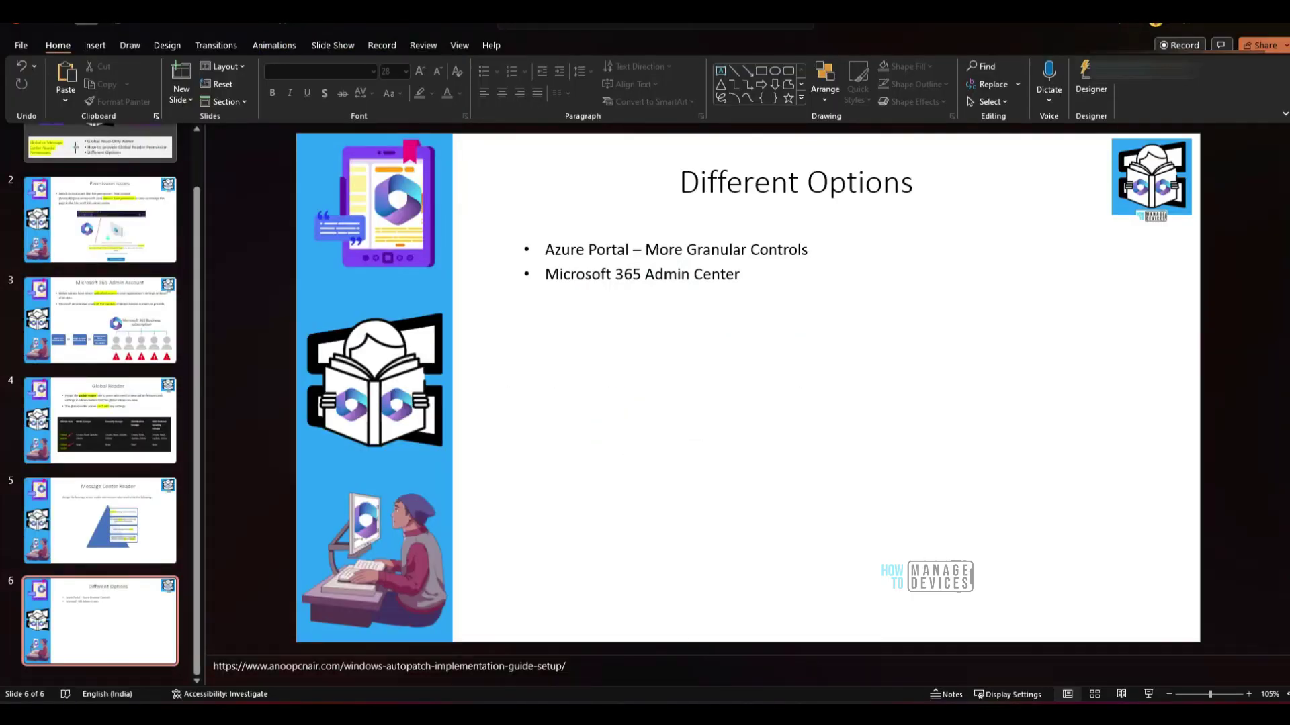
Open a maximized Brave private window and load the pasted admin center link
right_click(608, 714)
click(591, 612)
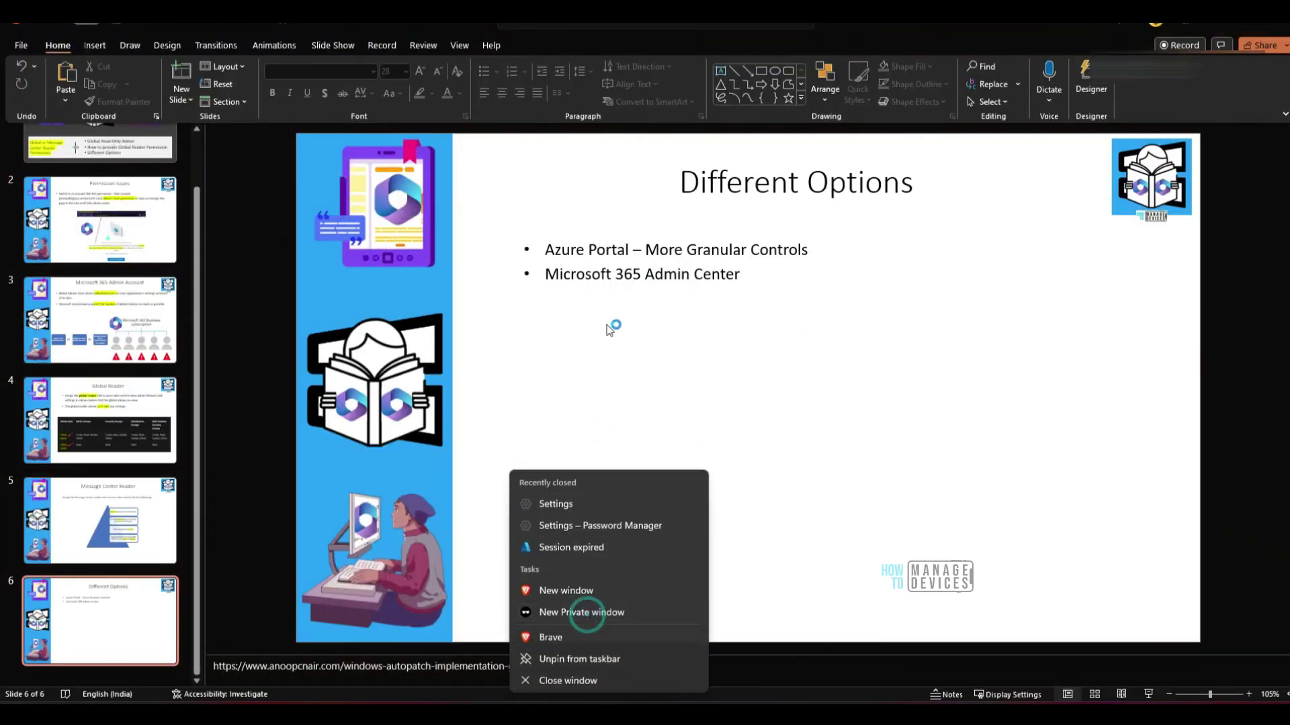
click(1083, 116)
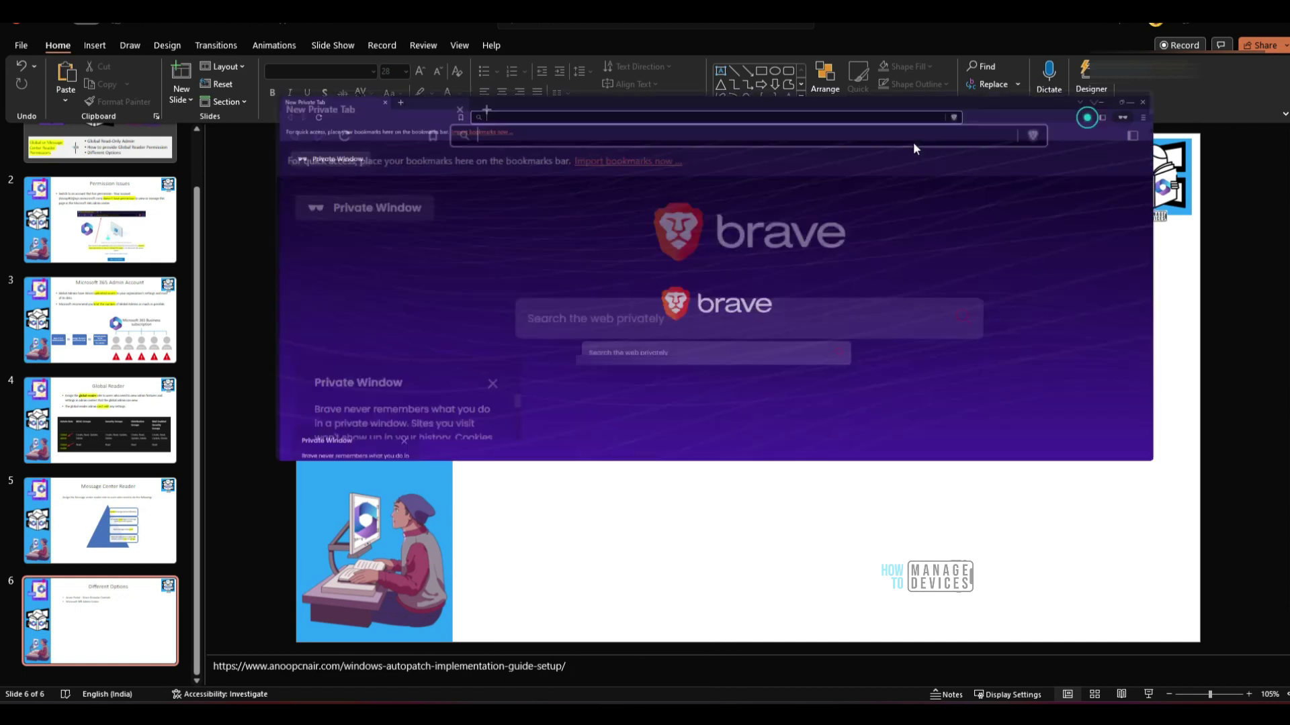
text(https://nam.safelink.emails.azure.net/redirect/?destination=https%3A%2F%2Fadmin.microsoft.com%2FAdminPortal%2Fhome%23%2Fservicehealth%3Fmessage%3DTM530845%26shdlinksource%3DIncidentMail&p=bT03ZmNmNzlmMC00MTE4LTQ2MTUtOTViOS0xMmNlMThlZTI3MzcmdT1hZW8mbD1ob21l)
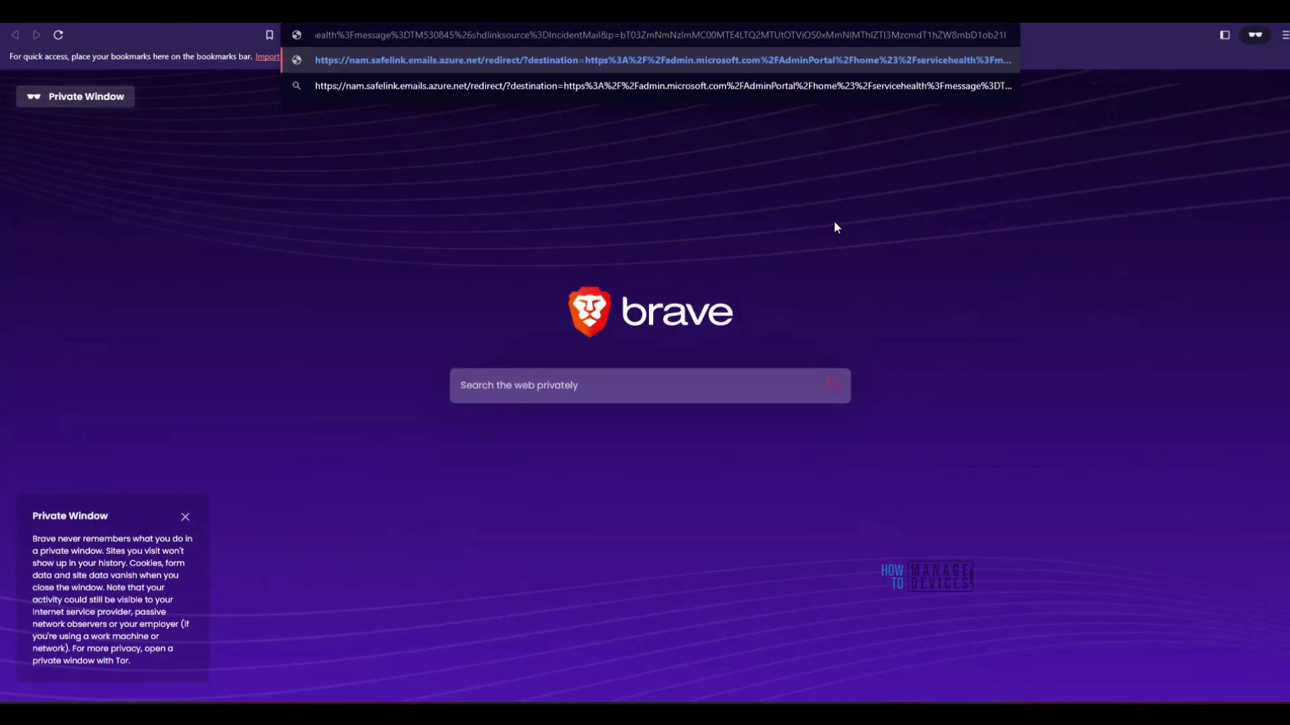
key(Return)
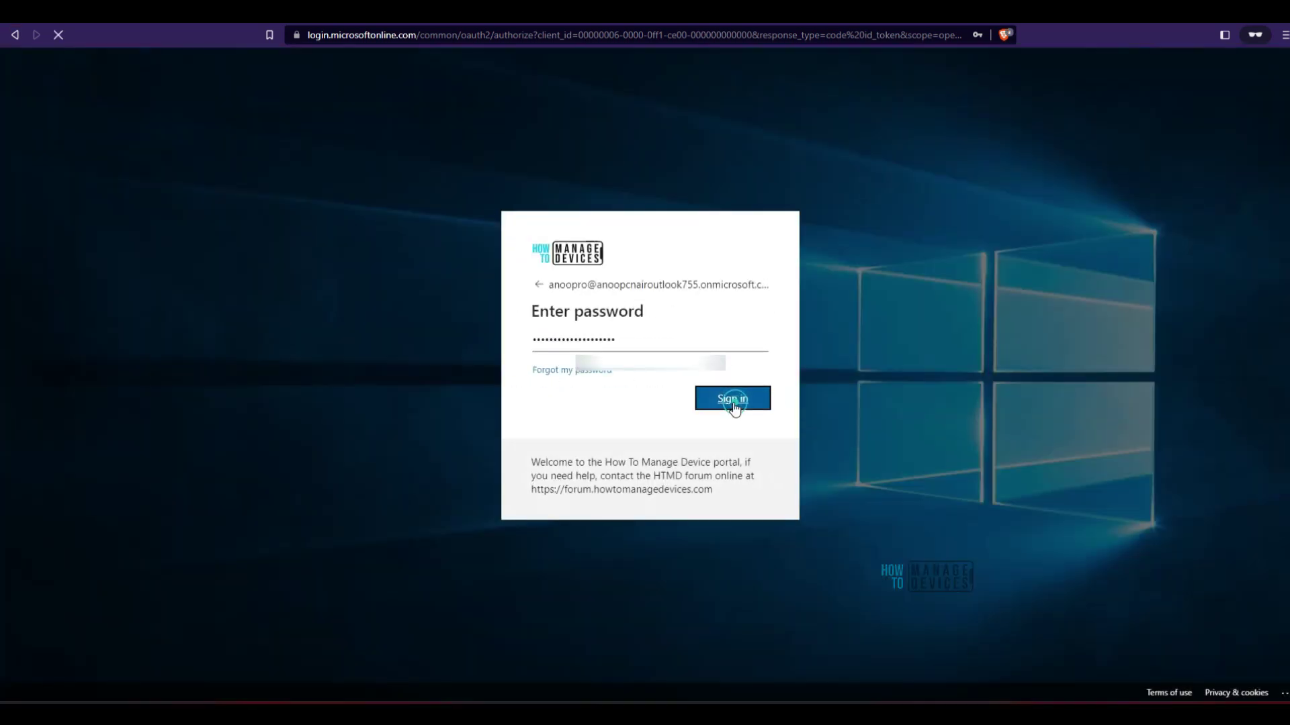
Sign in with the account password and stay signed in to reach the admin center home
click(735, 402)
click(733, 405)
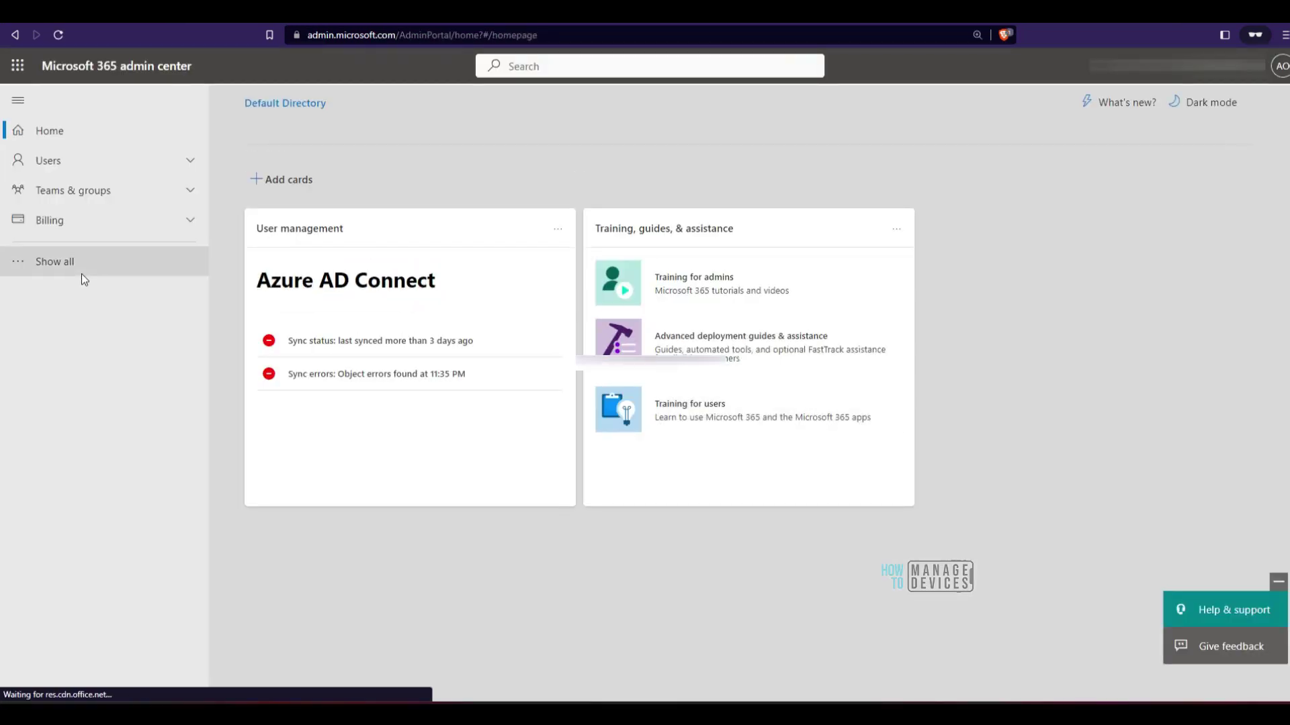
mouse_move(63, 354)
mouse_down()
mouse_move(128, 121)
mouse_move(47, 316)
mouse_move(62, 340)
mouse_up()
key(Escape)
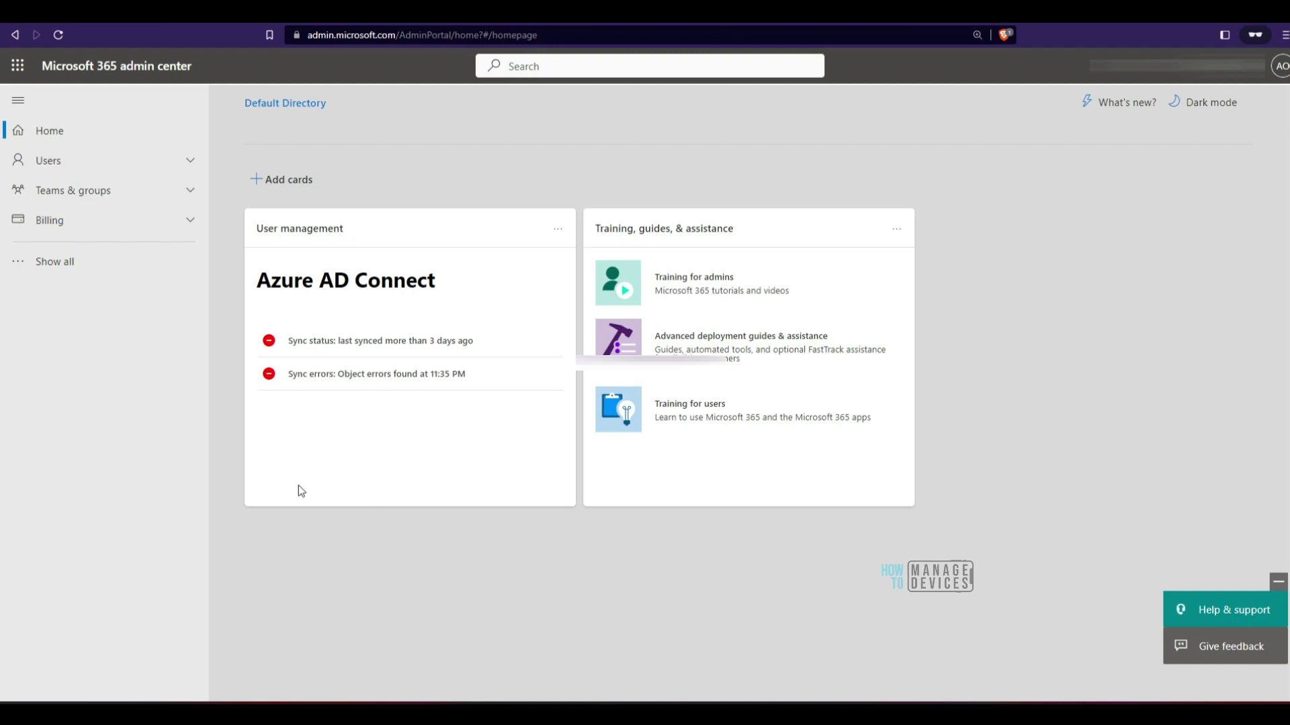
Show all navigation sections, expand Health and open Message center
click(59, 263)
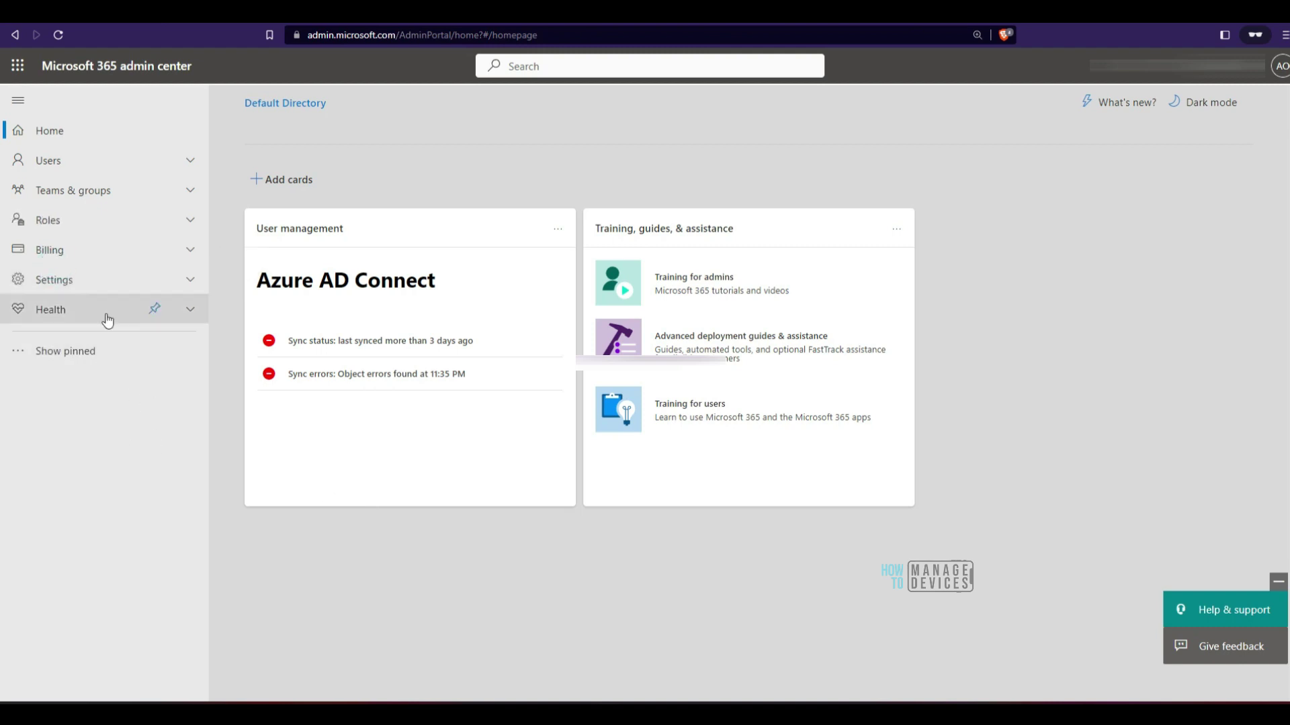
click(190, 312)
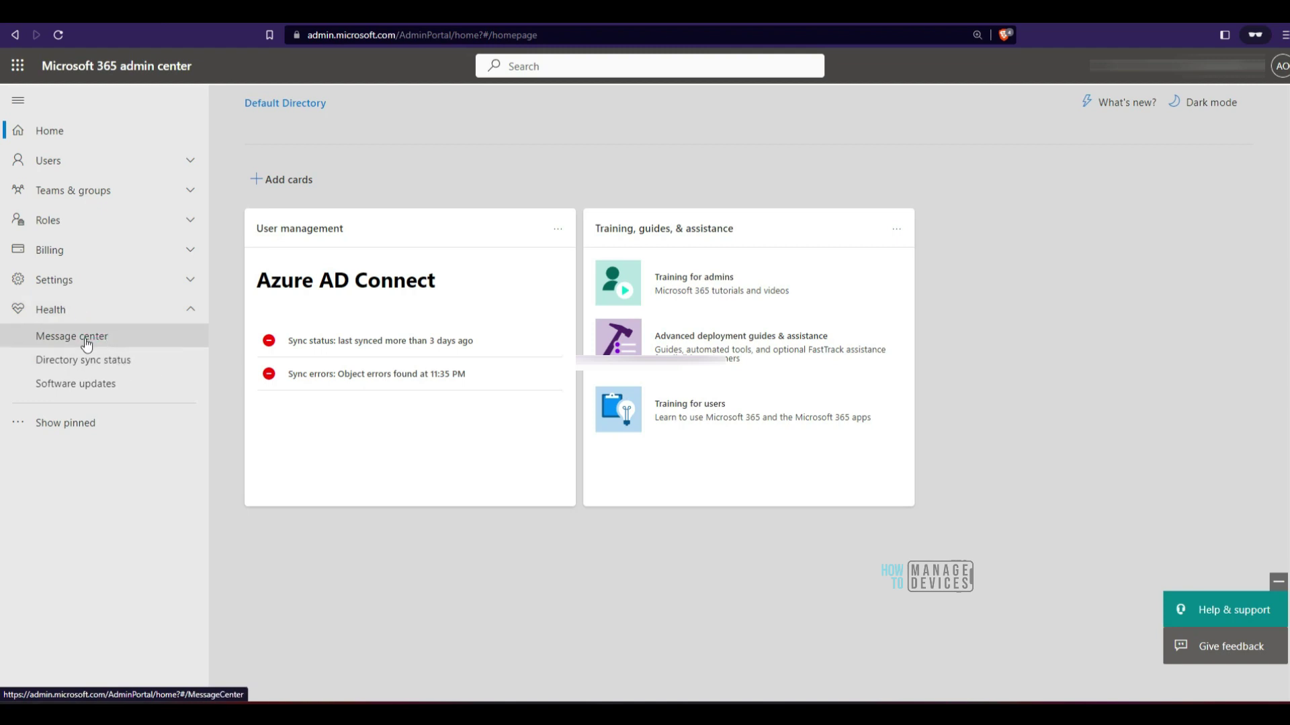
click(87, 344)
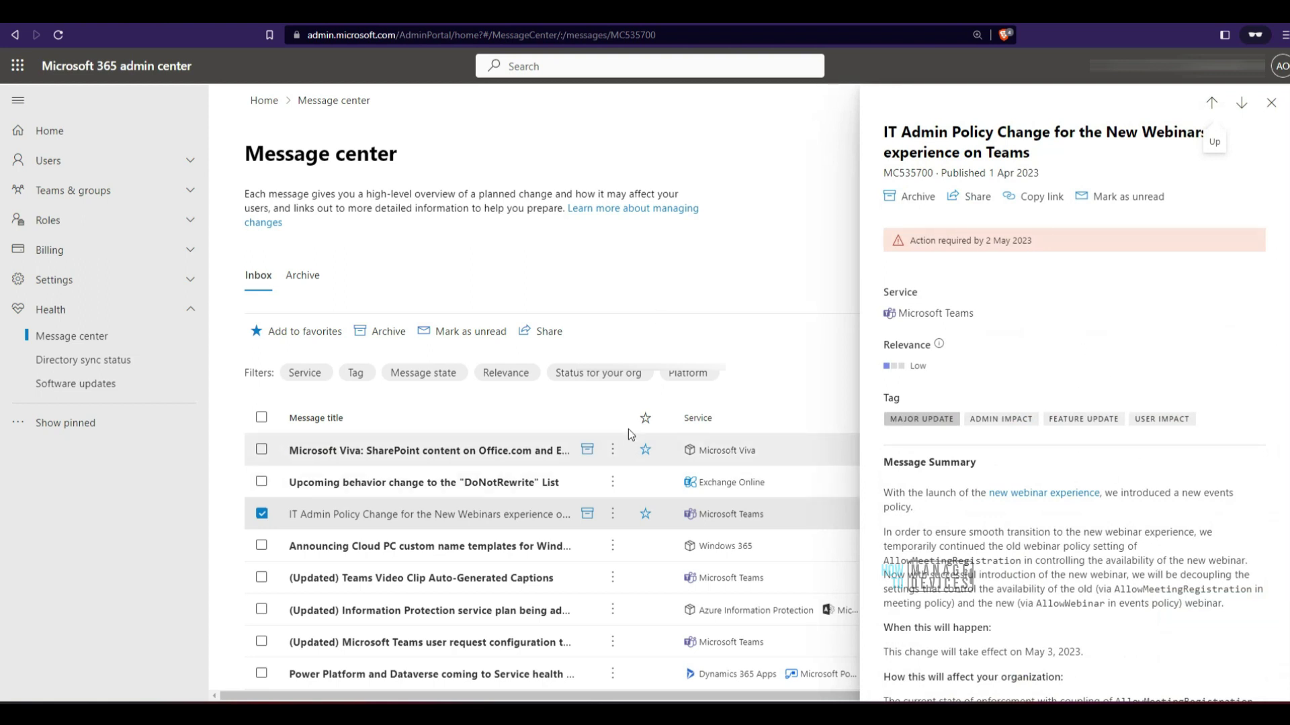
Close the message details, confirm the signed-in read-only account, then switch to the Active users window
click(616, 283)
scroll(867, 398, down, 15)
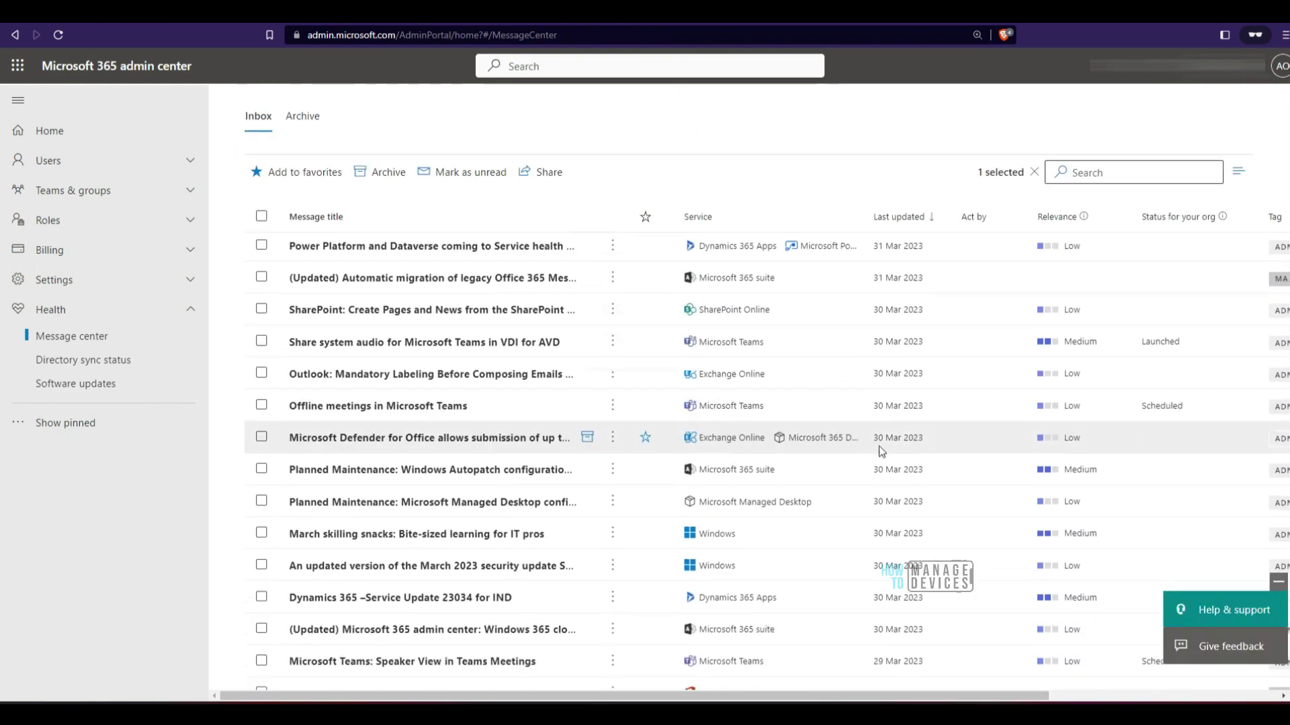
scroll(872, 490, up, 15)
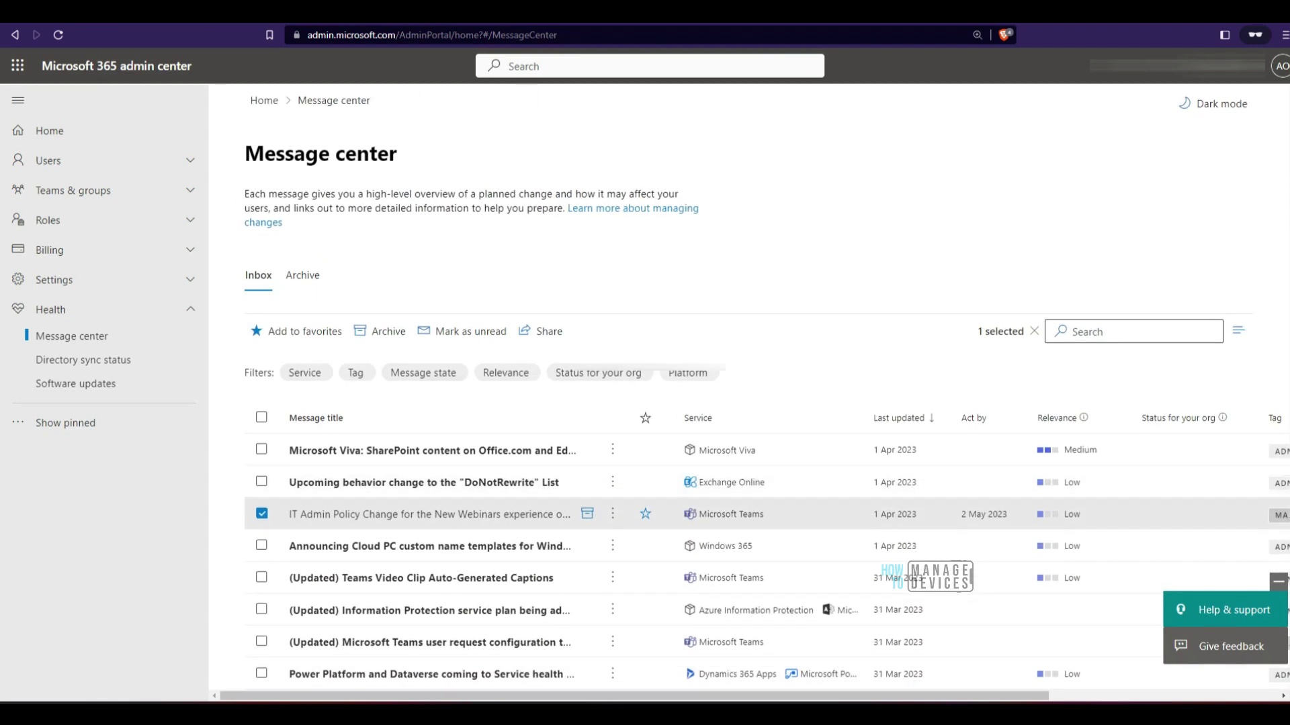
mouse_move(313, 134)
mouse_down()
mouse_move(476, 308)
mouse_move(265, 124)
mouse_up()
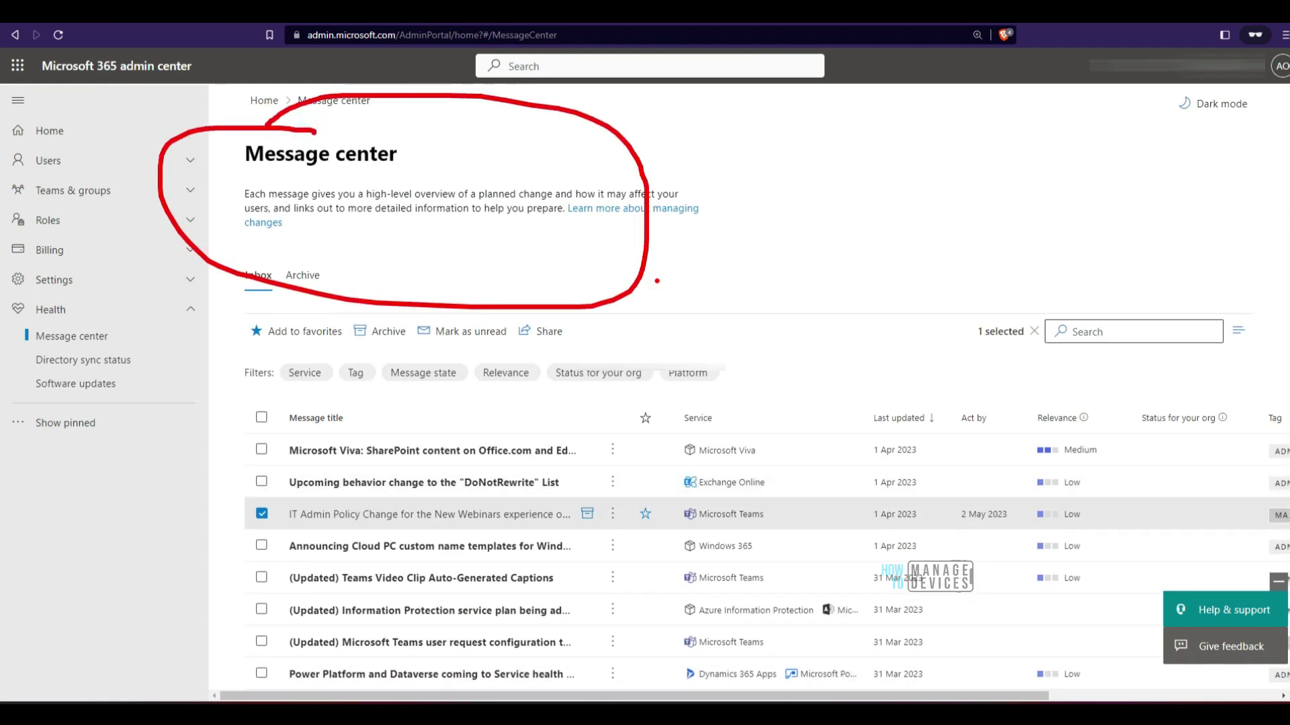
click(1281, 65)
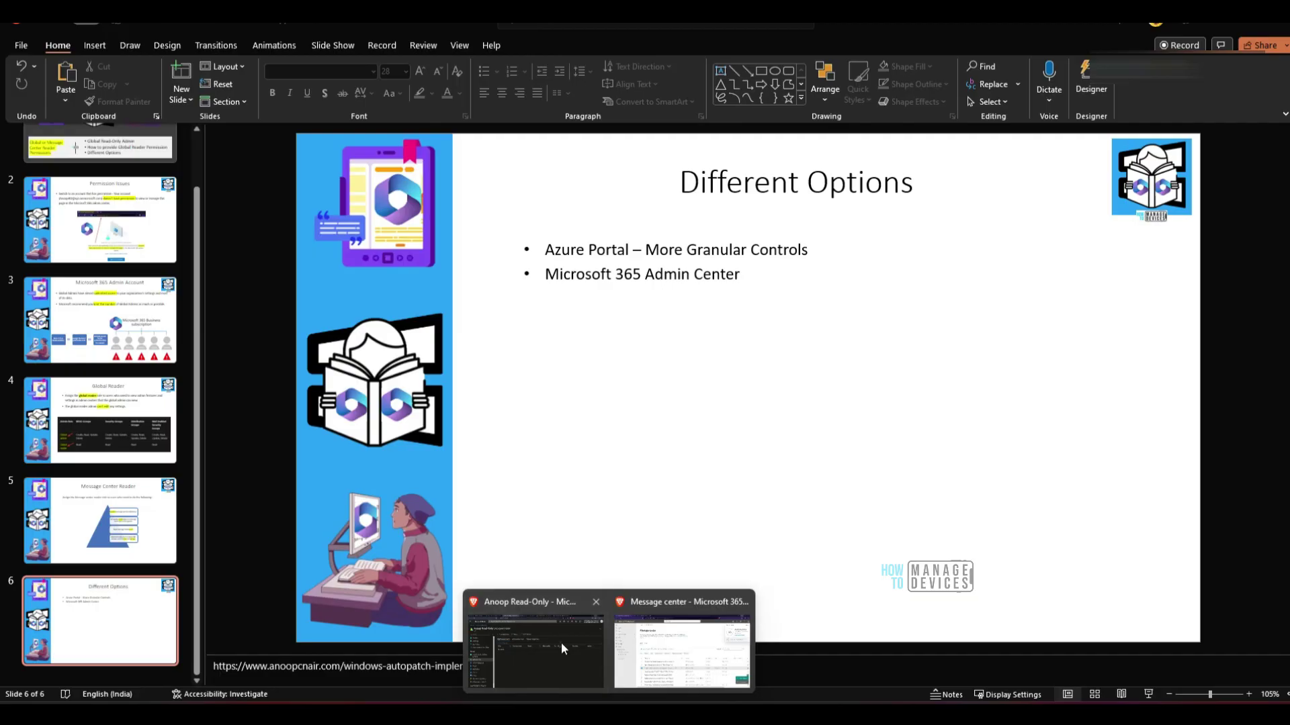
click(561, 642)
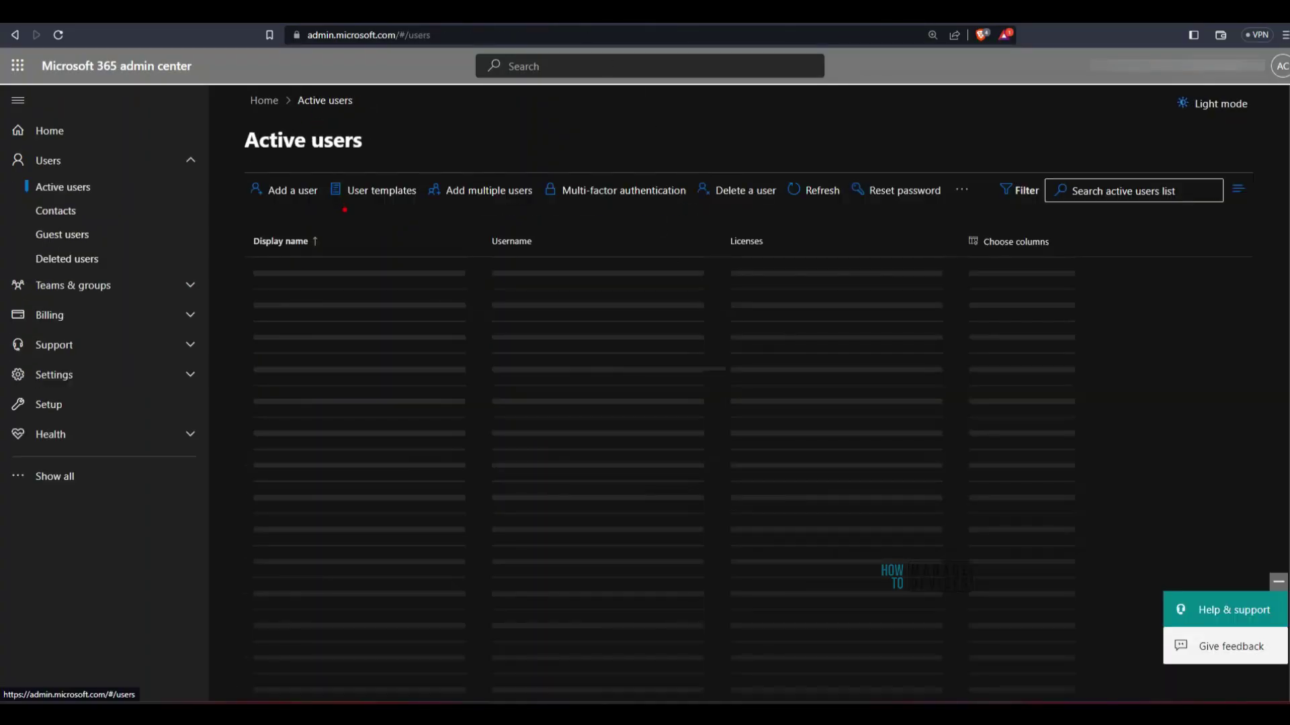
Circle and point an arrow at the Active users page address, then clear the annotations
mouse_move(270, 59)
mouse_down()
mouse_move(510, 77)
mouse_move(325, 27)
mouse_move(306, 84)
mouse_up()
mouse_move(453, 297)
mouse_down()
mouse_move(423, 107)
mouse_move(444, 122)
mouse_up()
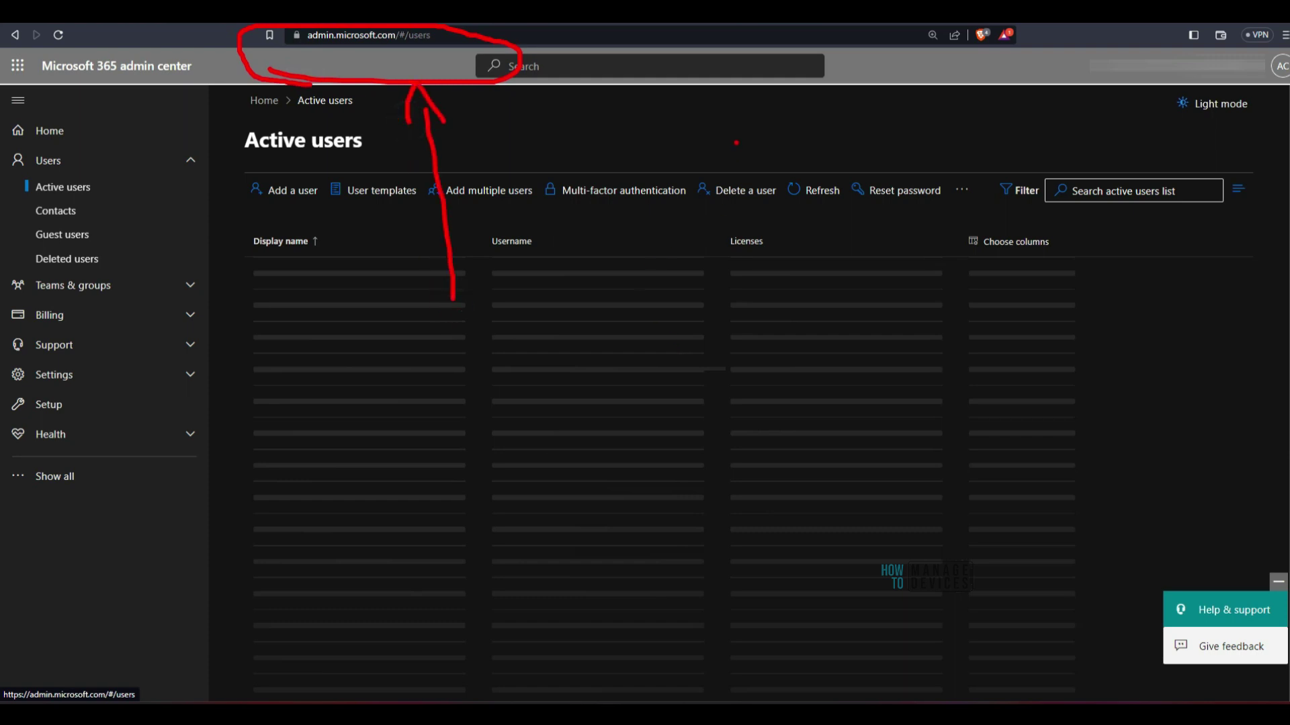
key(Escape)
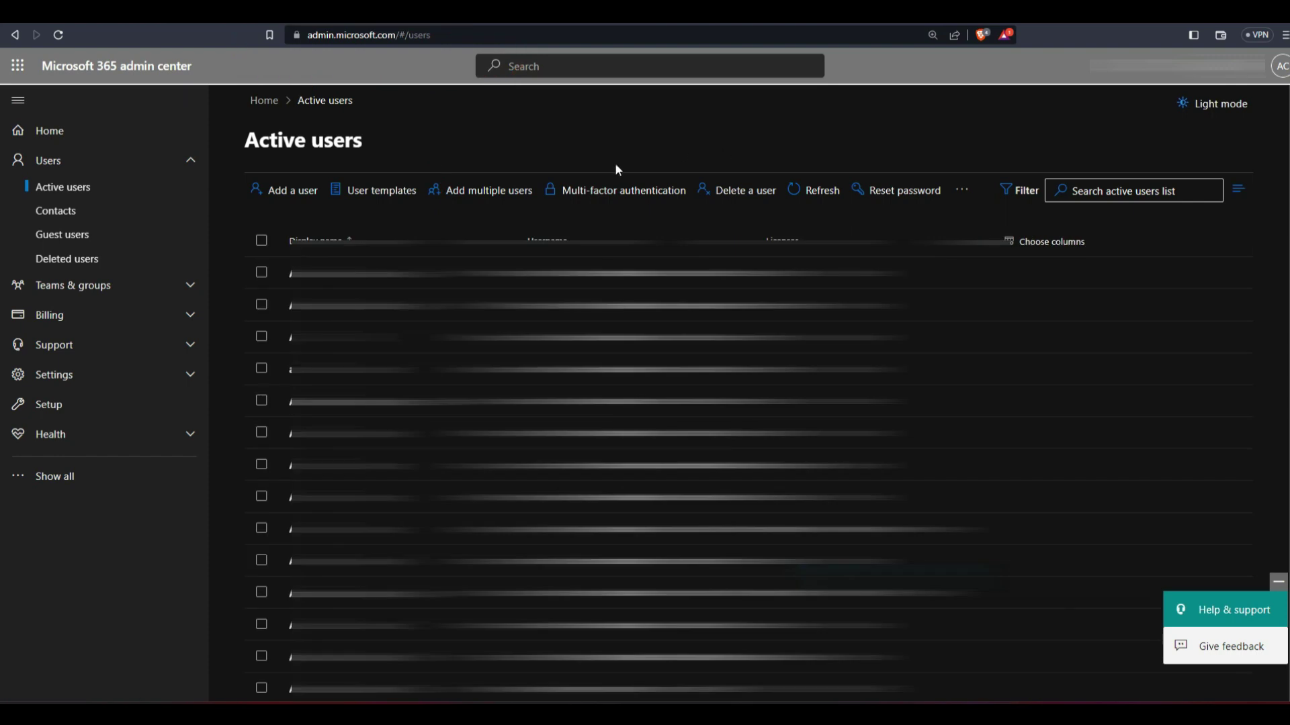
Search active users for the read-only user's name and open their details panel
click(1152, 192)
text(anoopro)
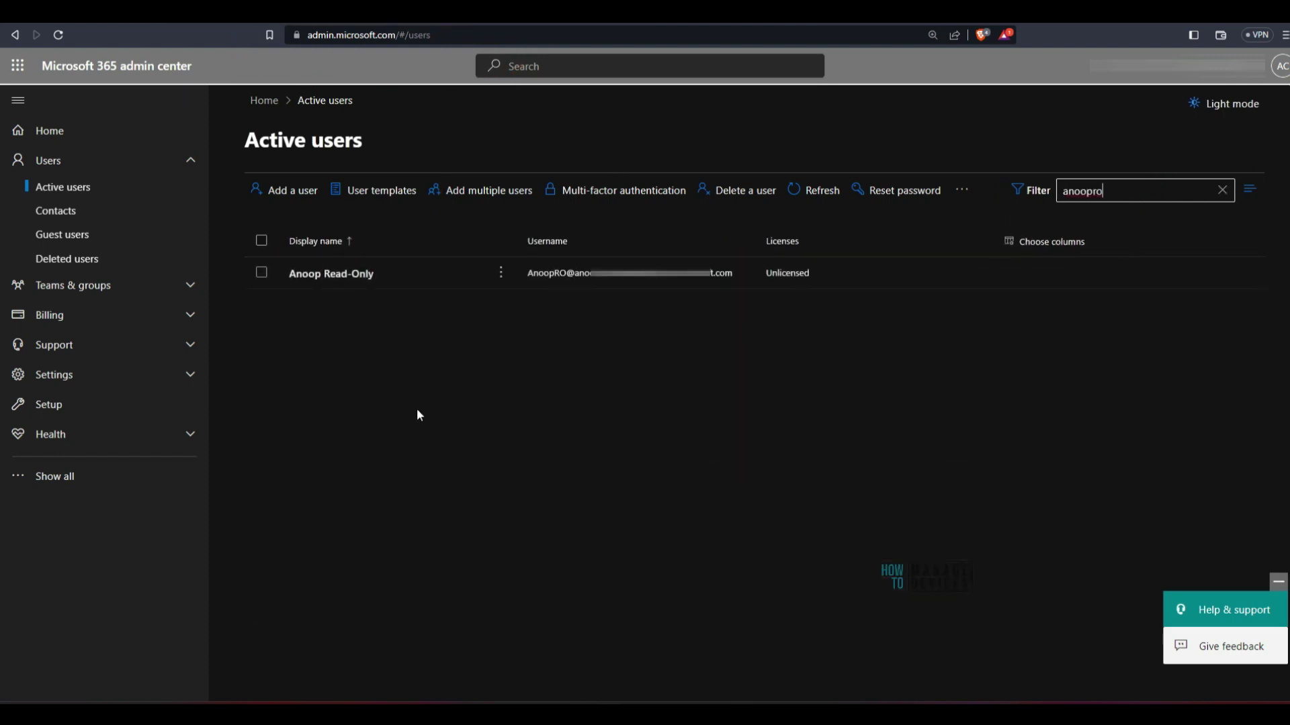
click(331, 273)
scroll(1057, 394, down, 3)
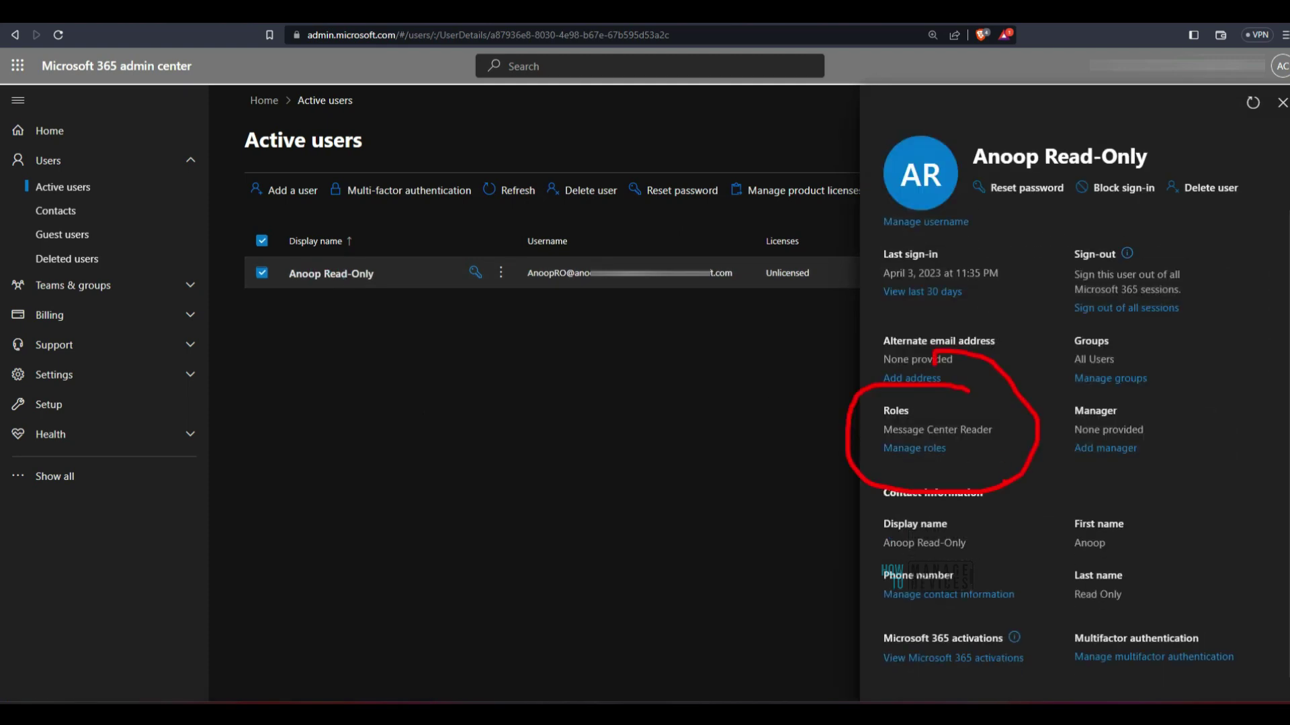
Open Manage roles for the read-only user and uncheck Message Center Reader
click(919, 449)
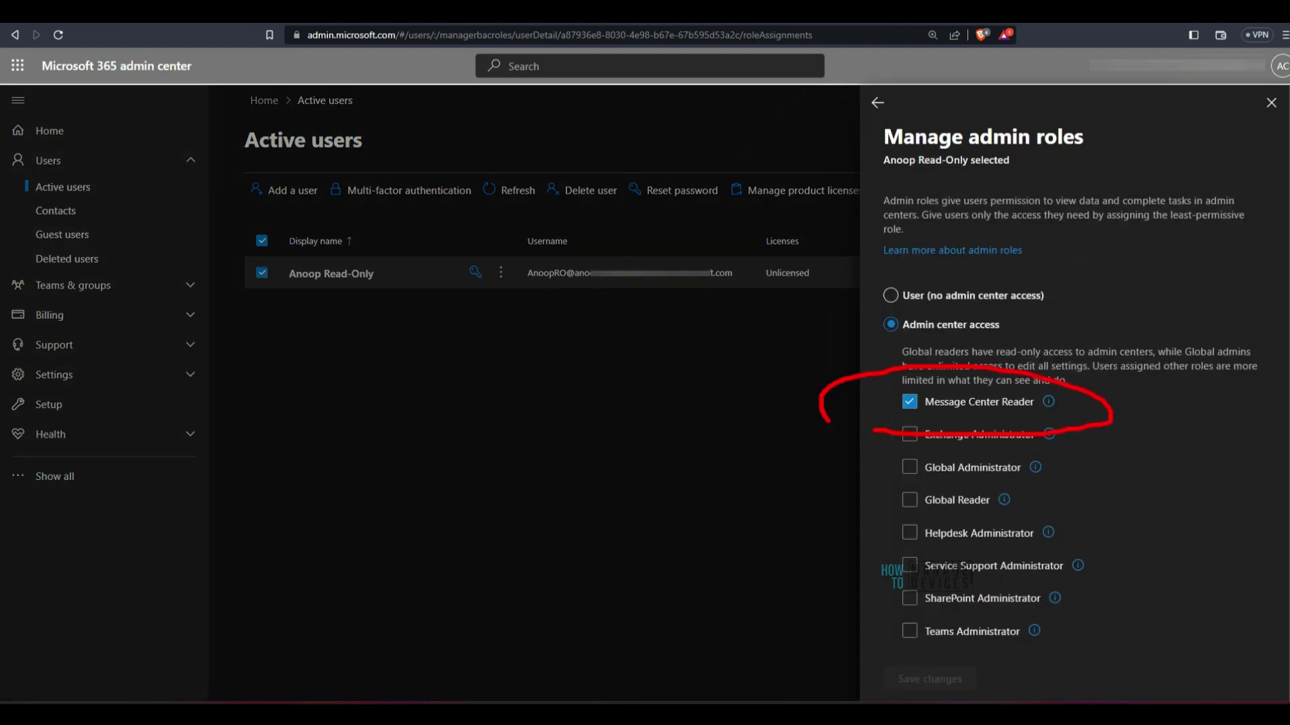
mouse_move(670, 523)
mouse_down()
mouse_move(866, 449)
mouse_move(859, 408)
mouse_up()
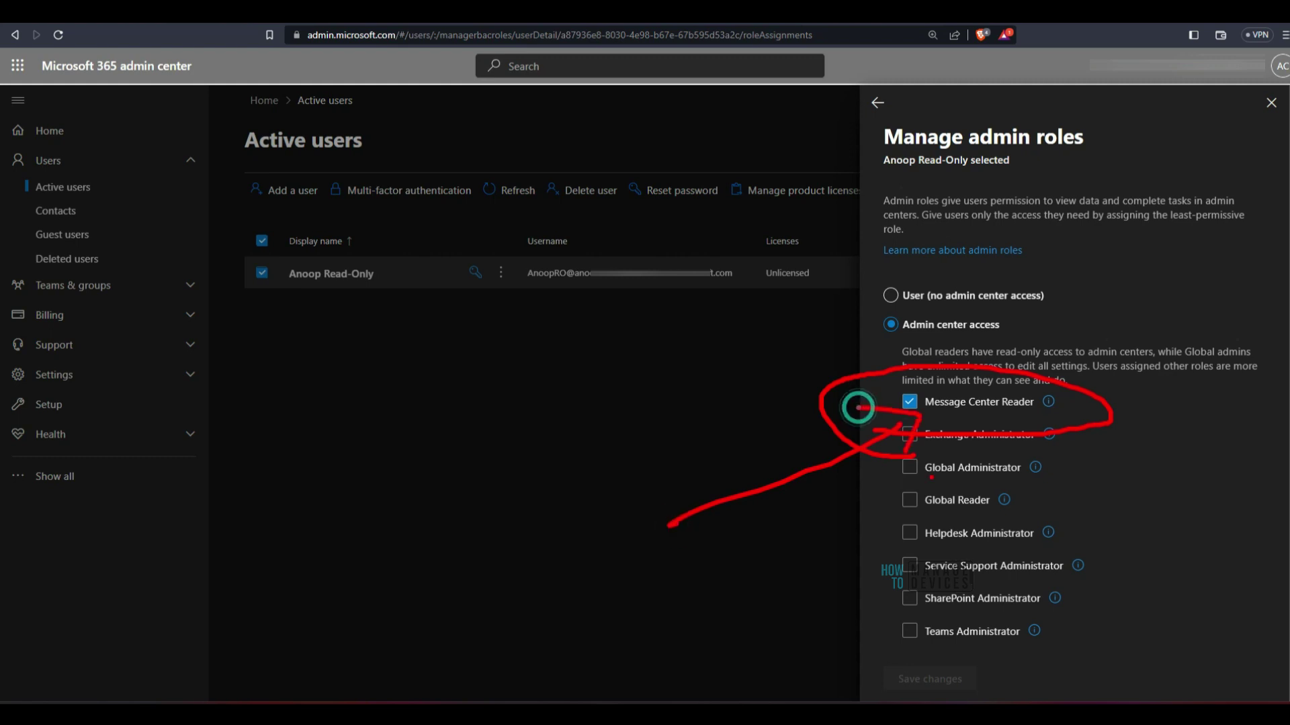
key(Escape)
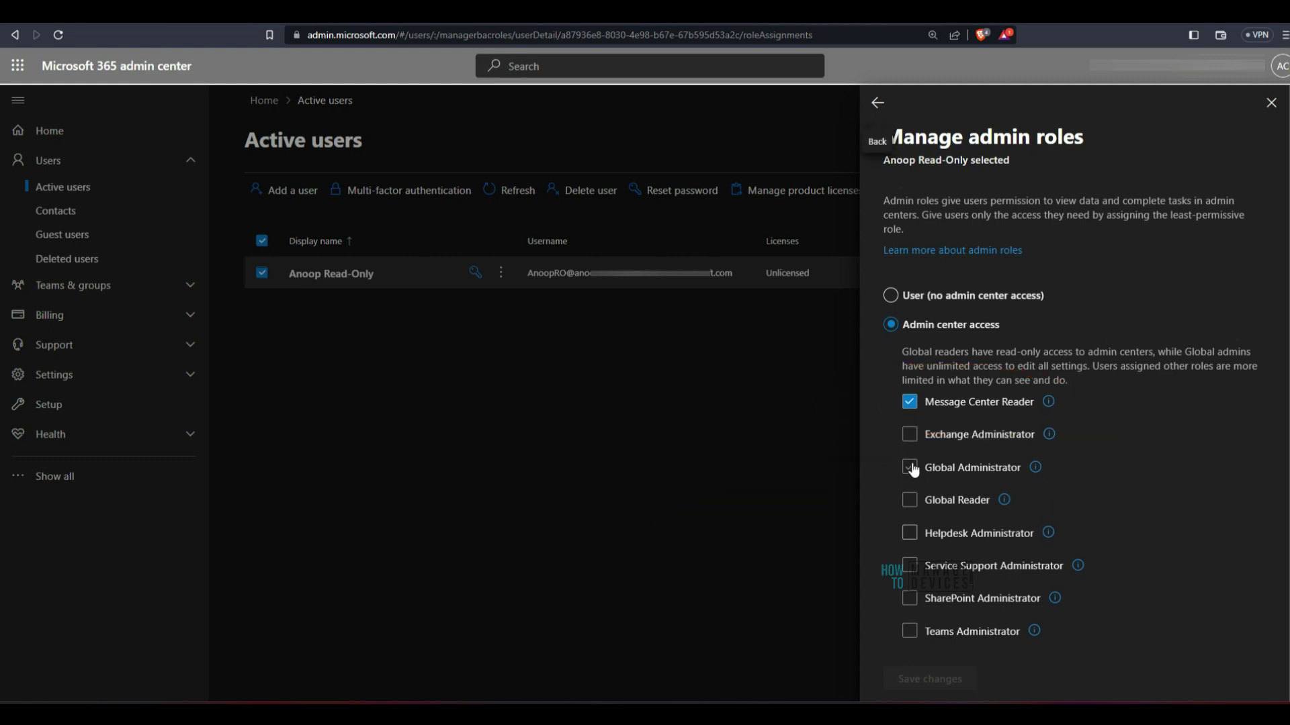
click(909, 402)
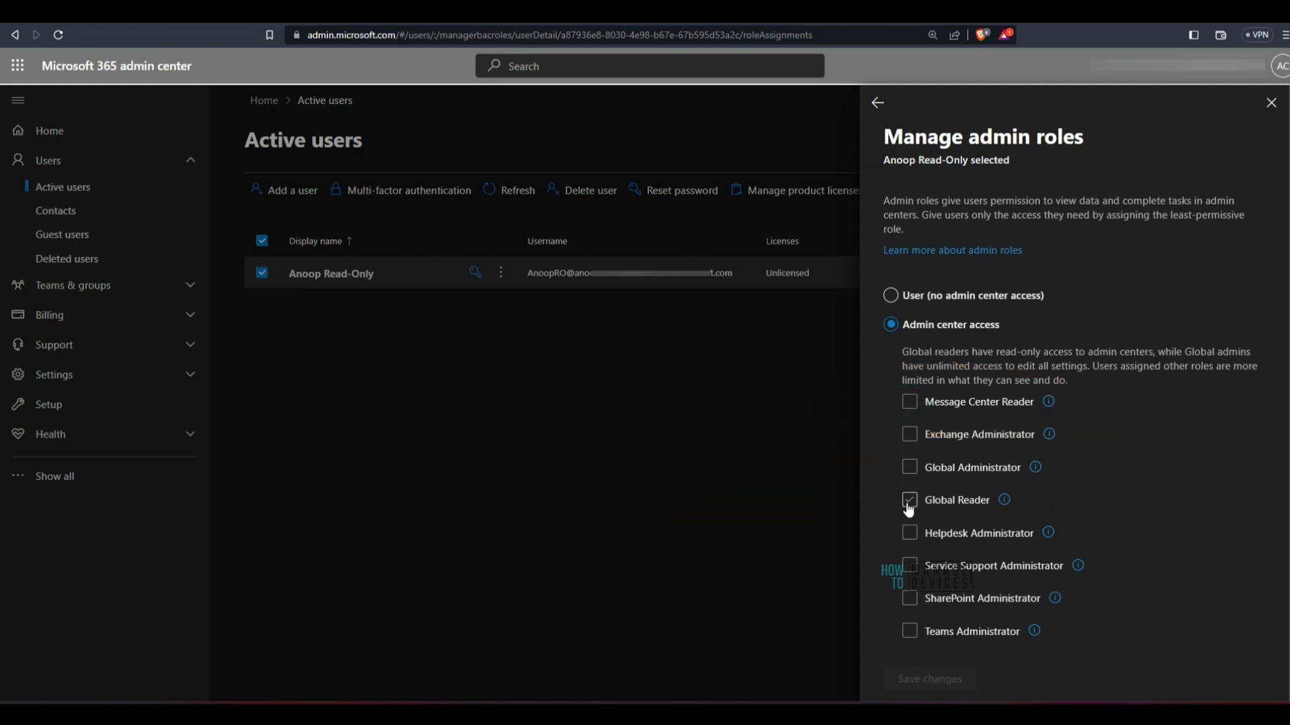
Check the Global Reader role for the read-only user
click(908, 501)
scroll(1155, 587, down, 3)
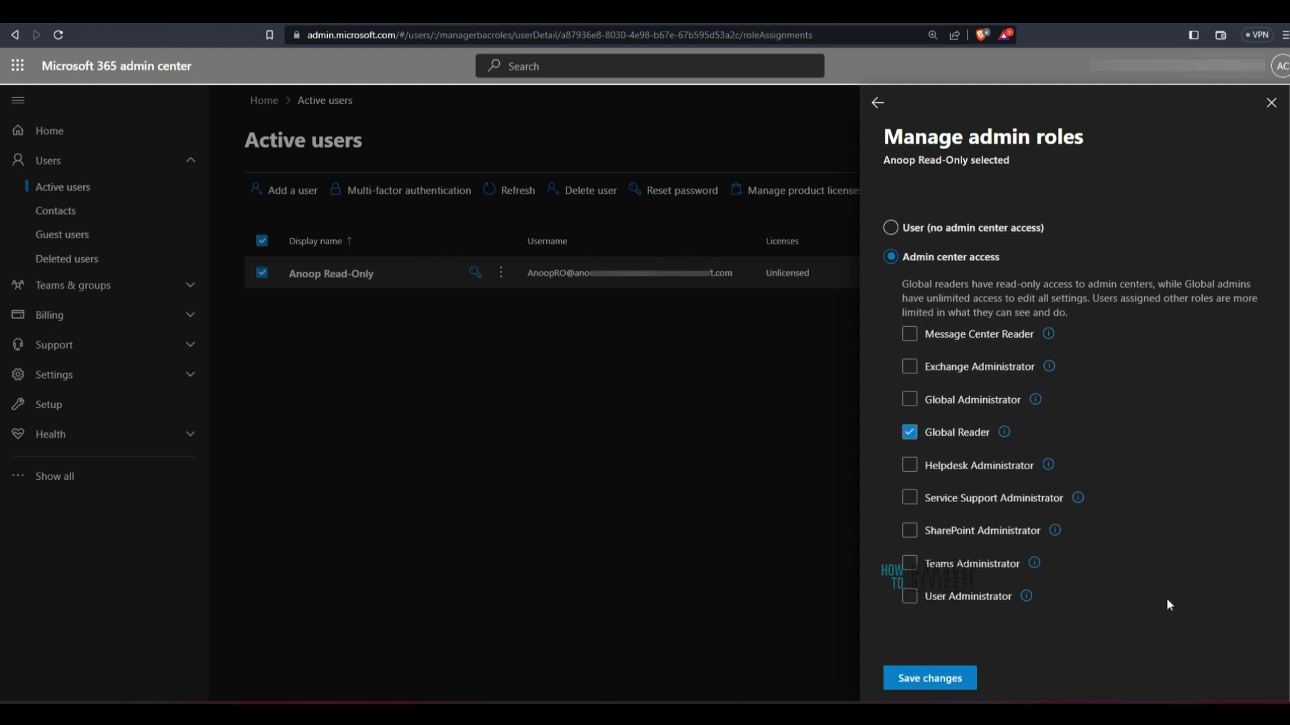
scroll(1123, 456, up, 3)
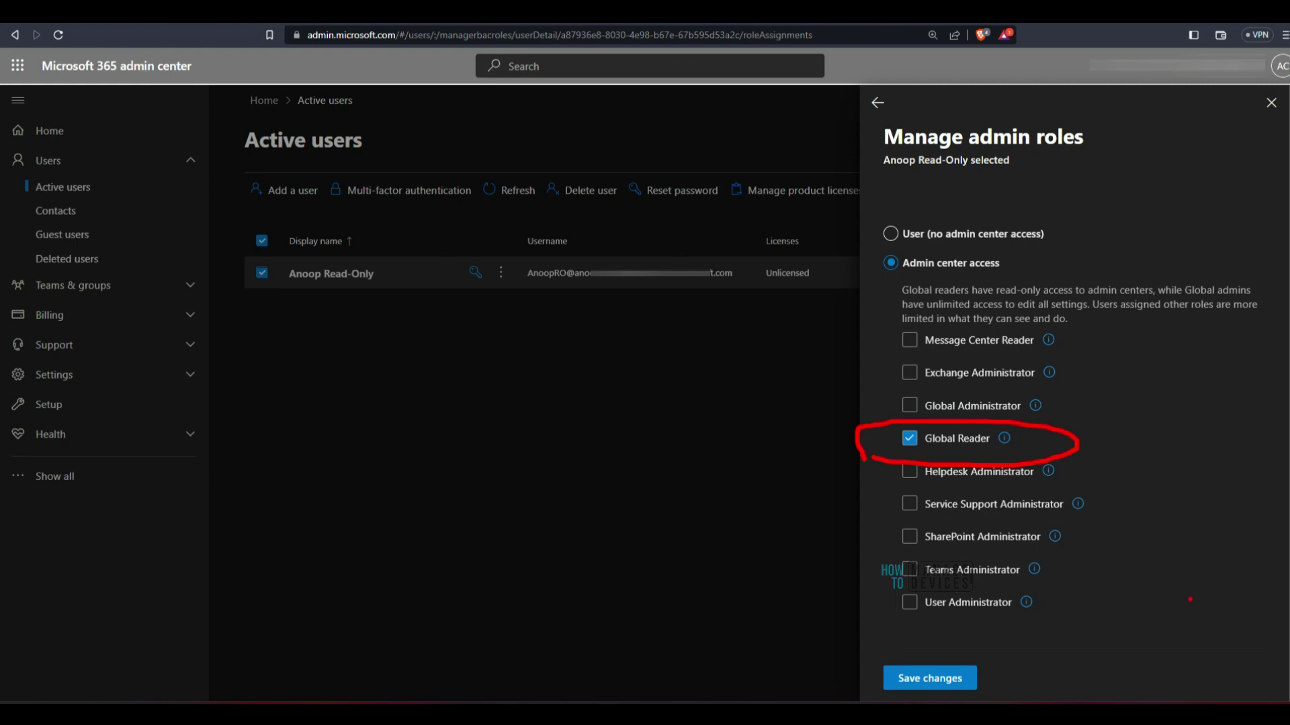
Annotate Global Reader, the save step and Message Center Reader, and add an A2 note
drag(1213, 344, 1078, 436)
drag(1078, 440, 1160, 446)
mouse_move(1088, 571)
mouse_down()
mouse_move(1001, 662)
mouse_move(1031, 673)
mouse_up()
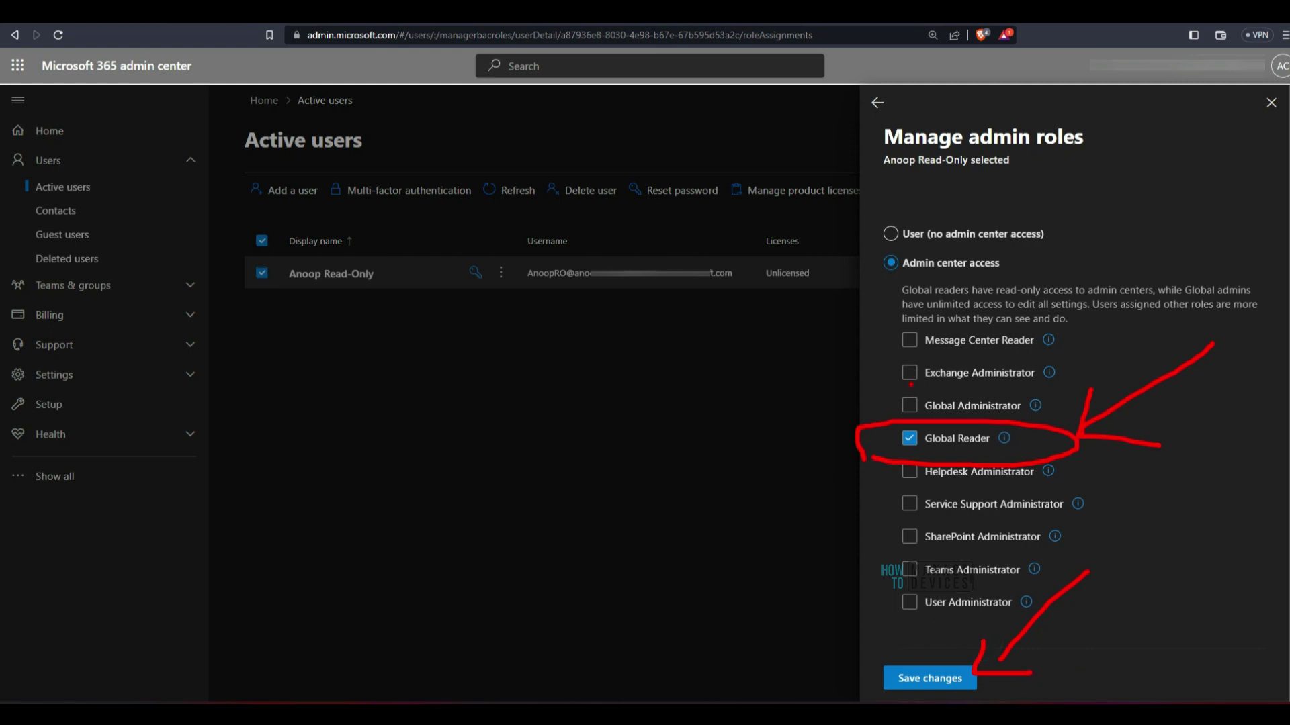
drag(840, 353, 996, 345)
drag(390, 624, 454, 600)
drag(464, 545, 509, 583)
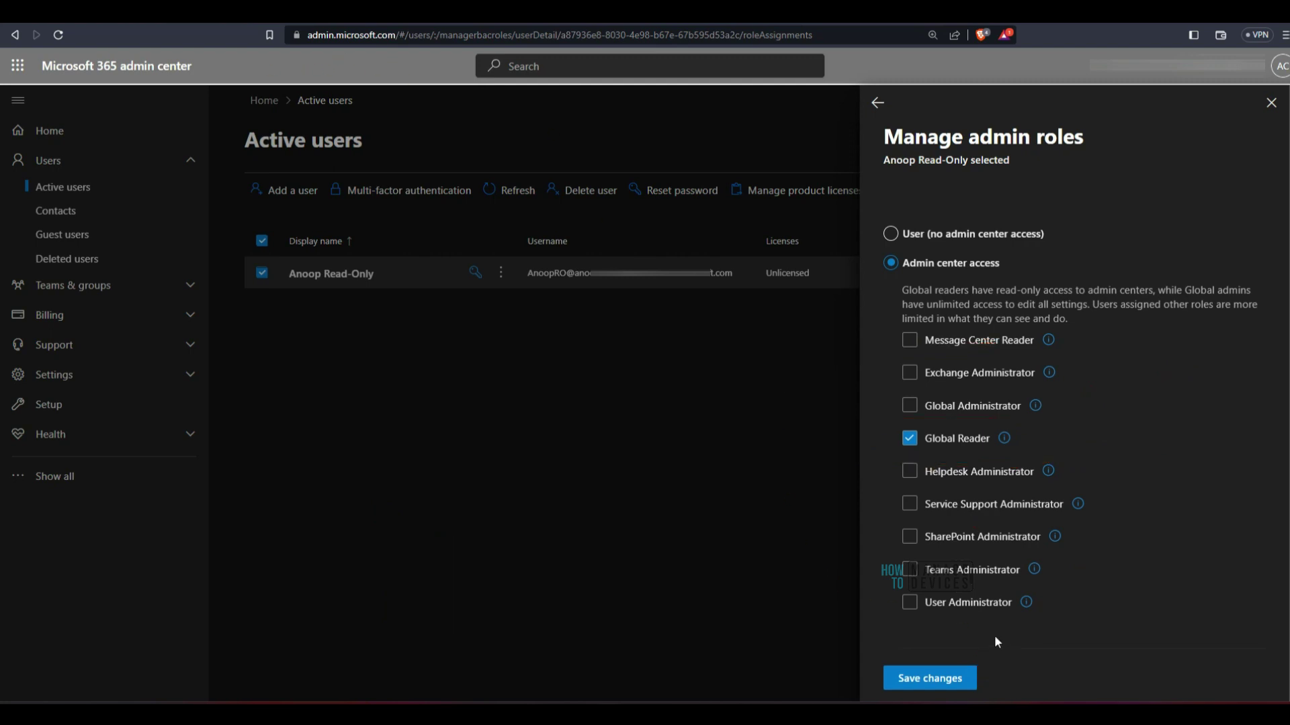
Save the Global Reader role change, then circle and arrow the user's row and Global Reader
click(949, 679)
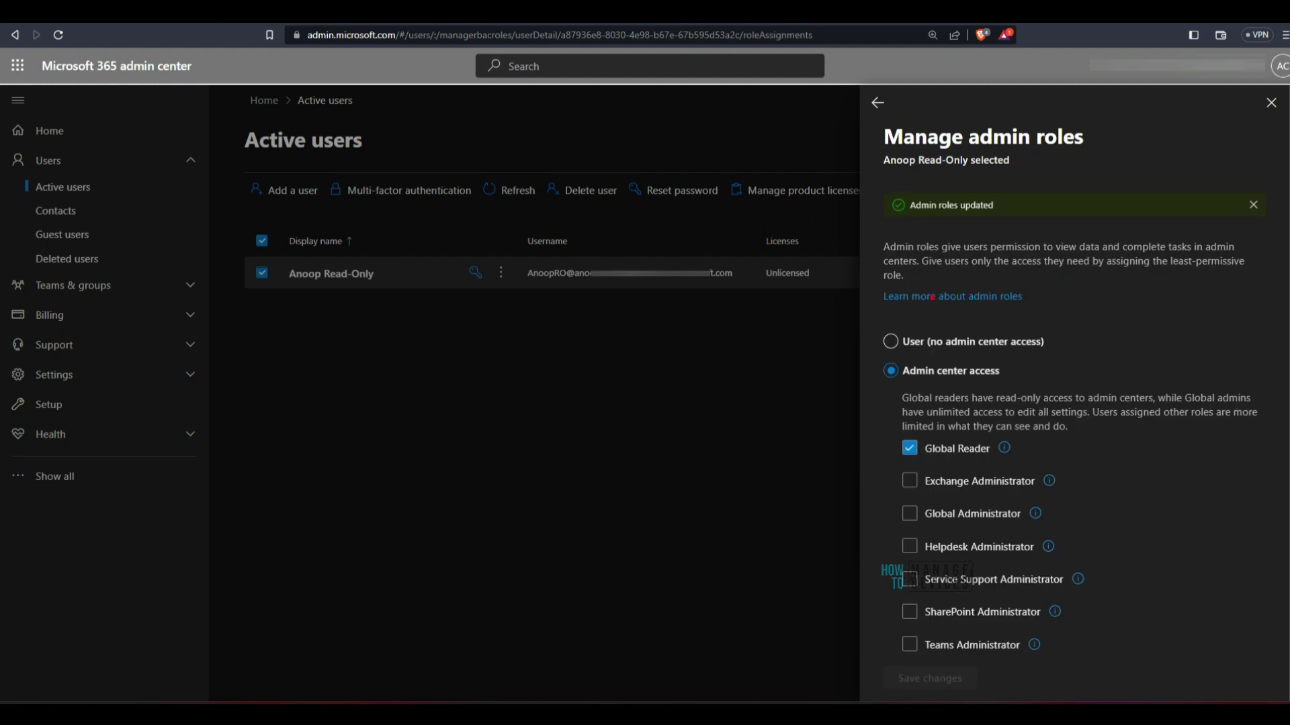
drag(272, 301, 300, 324)
mouse_move(957, 475)
mouse_down()
mouse_move(1061, 460)
mouse_move(847, 436)
mouse_move(887, 467)
mouse_up()
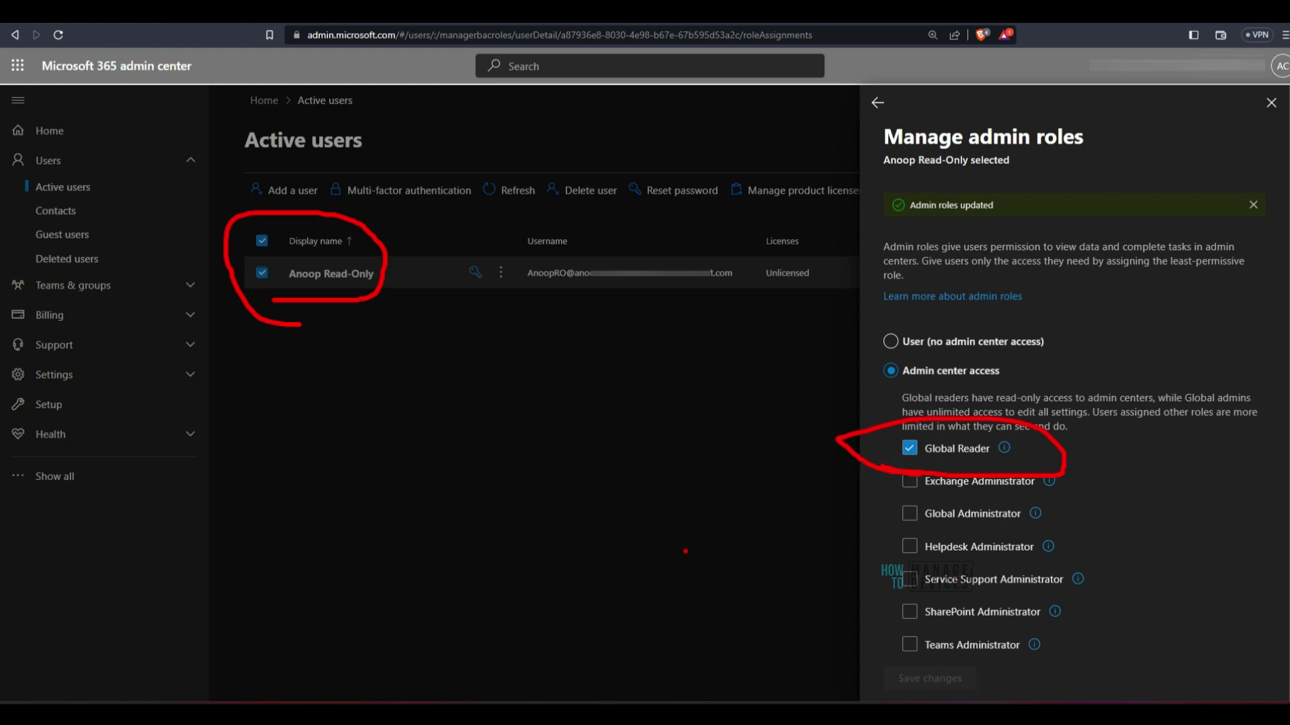
mouse_move(638, 610)
mouse_down()
mouse_move(783, 544)
mouse_move(798, 591)
mouse_up()
click(813, 590)
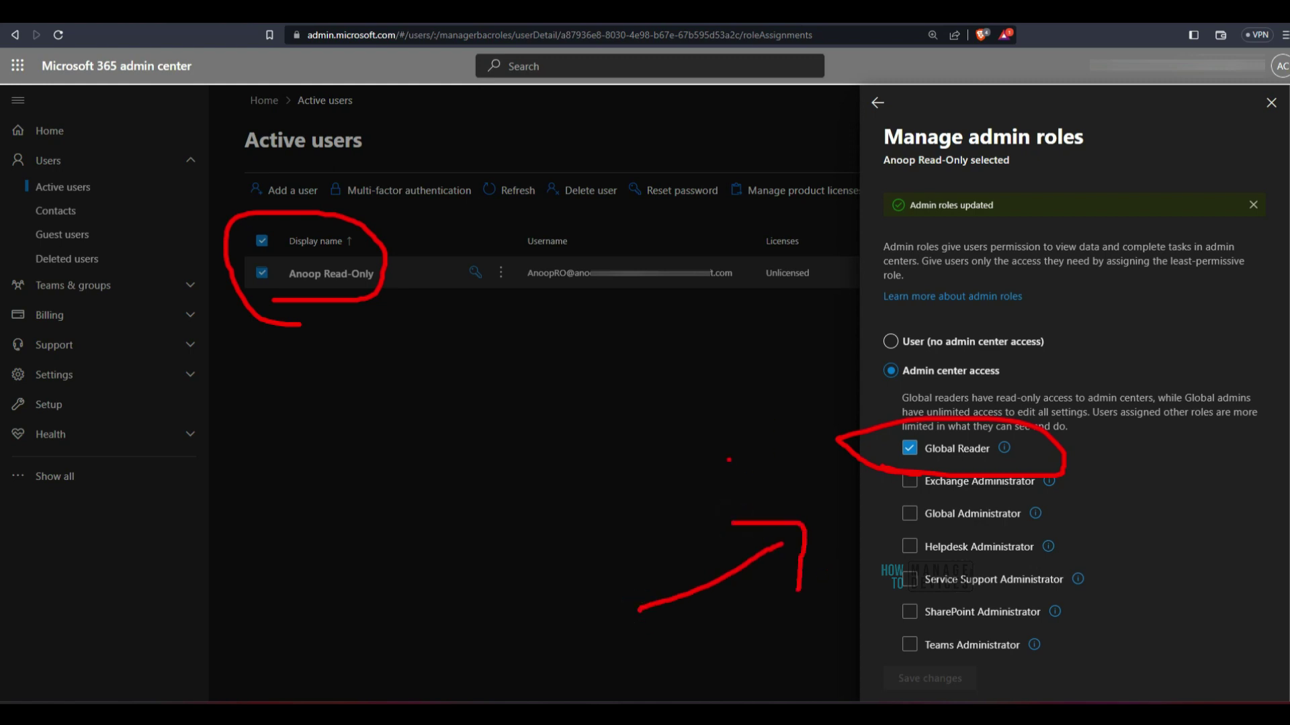
mouse_move(544, 505)
mouse_down()
mouse_move(773, 474)
mouse_move(747, 491)
mouse_up()
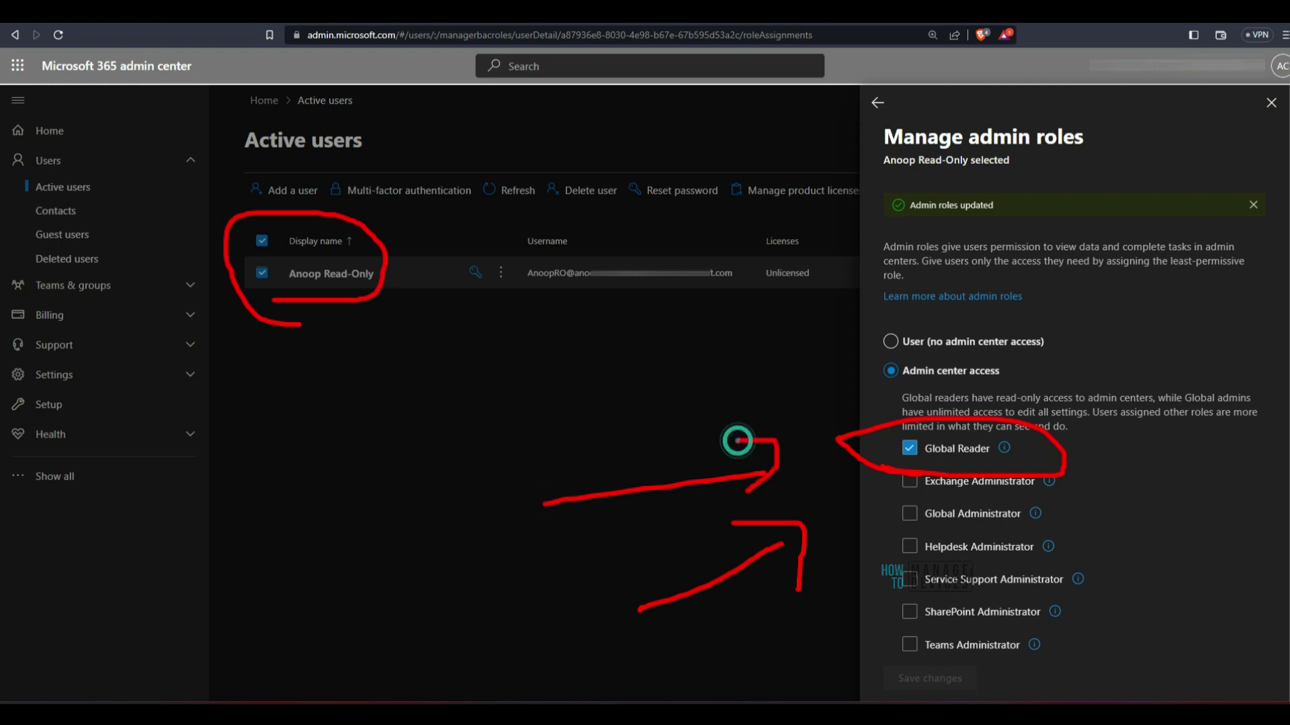